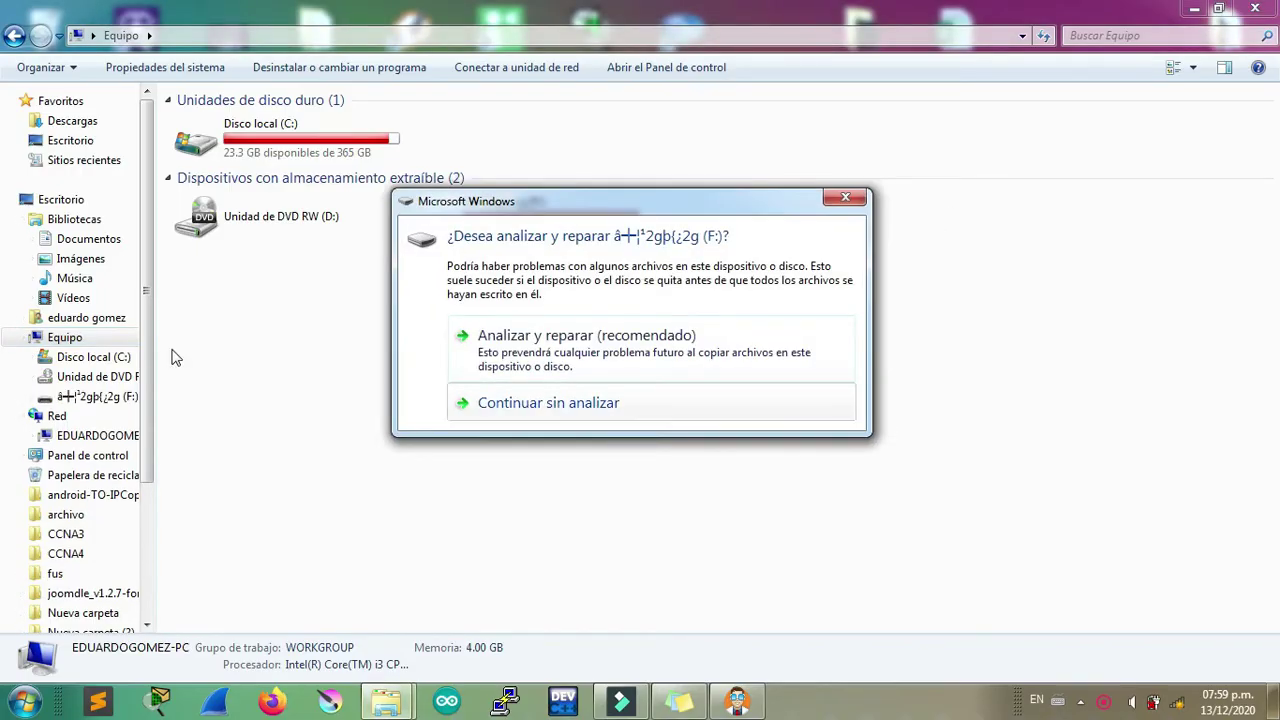
Step: Dismiss the scan-and-repair prompt and examine the folders and files on removable drive F:, returning to Equipo
key(Escape)
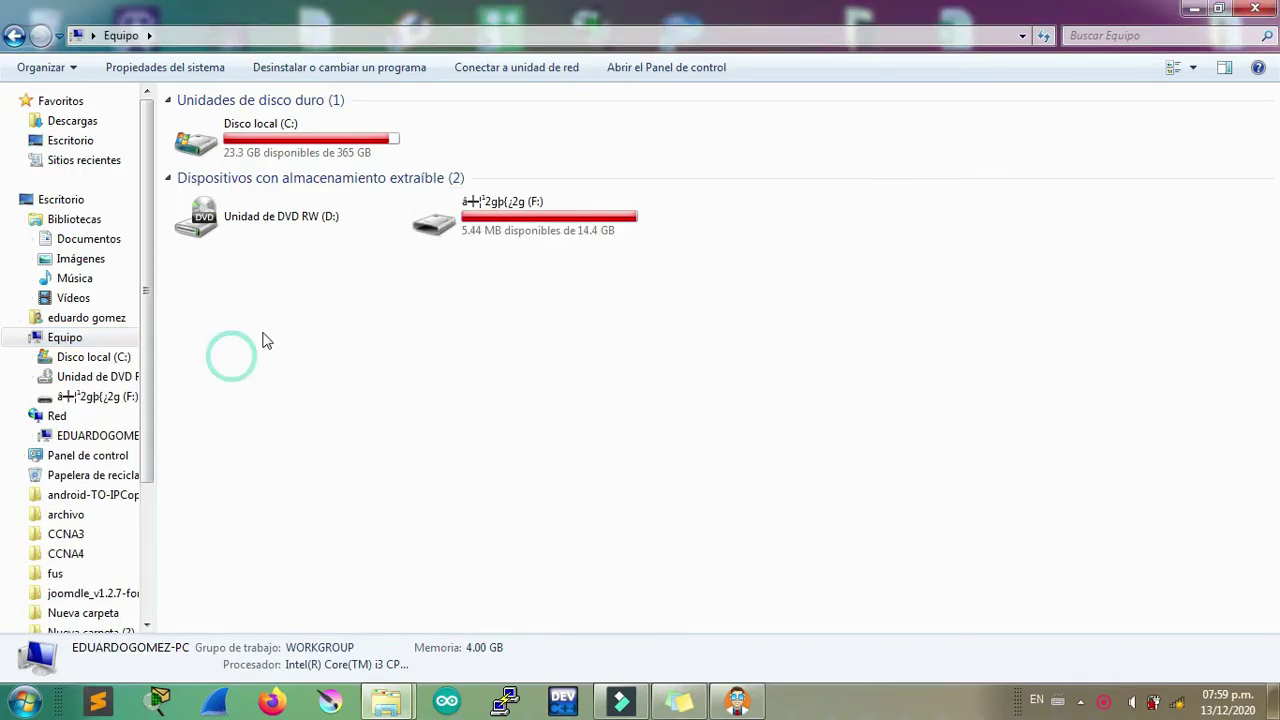
double_click(497, 213)
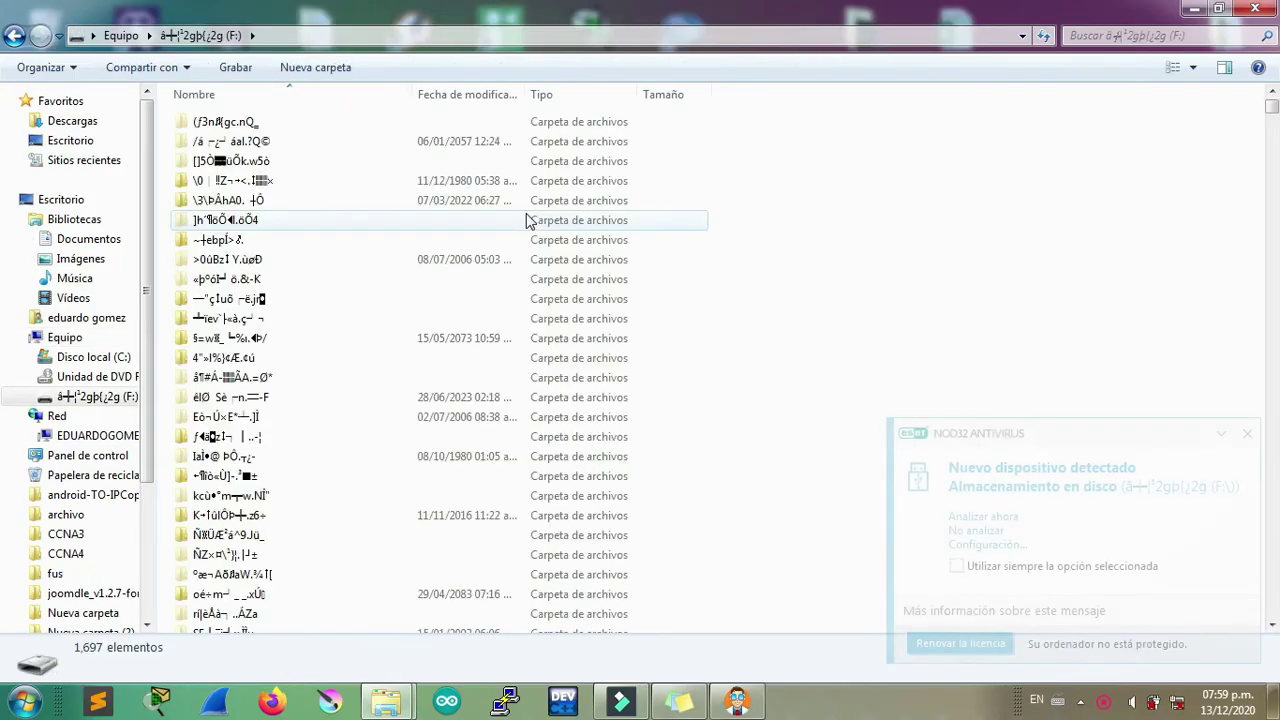
drag(797, 190, 360, 437)
click(866, 209)
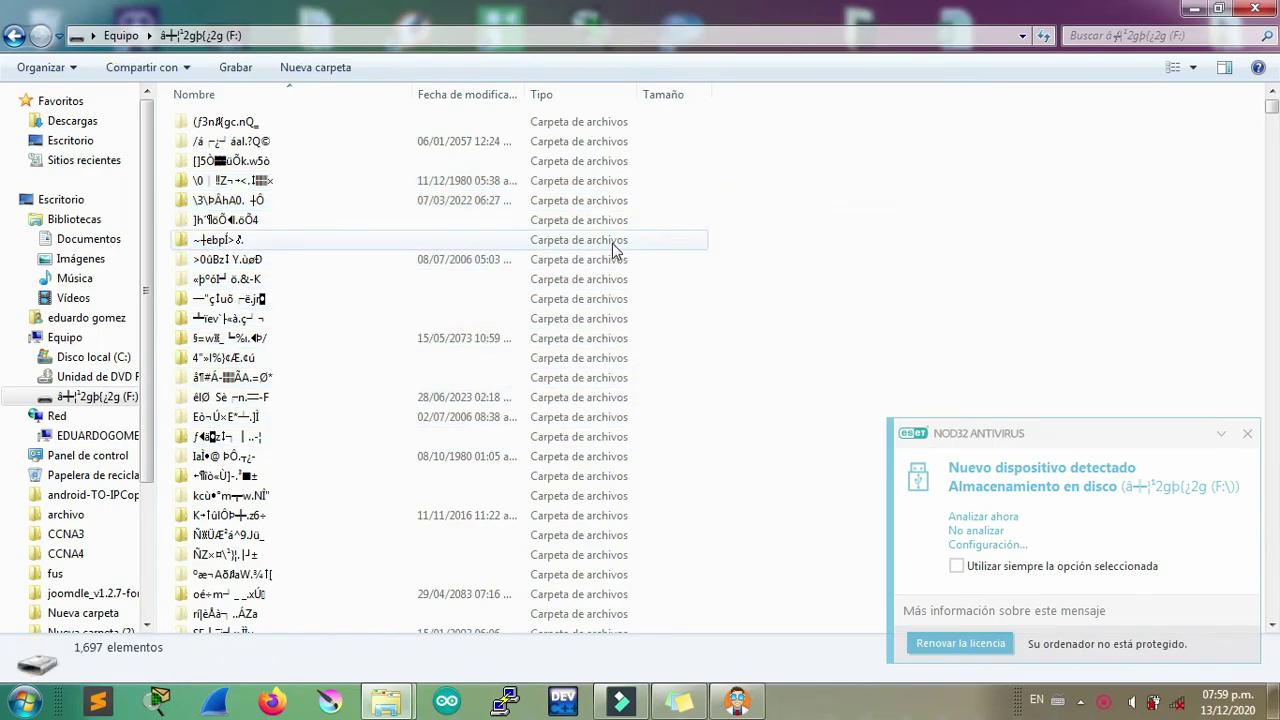
drag(793, 124, 249, 548)
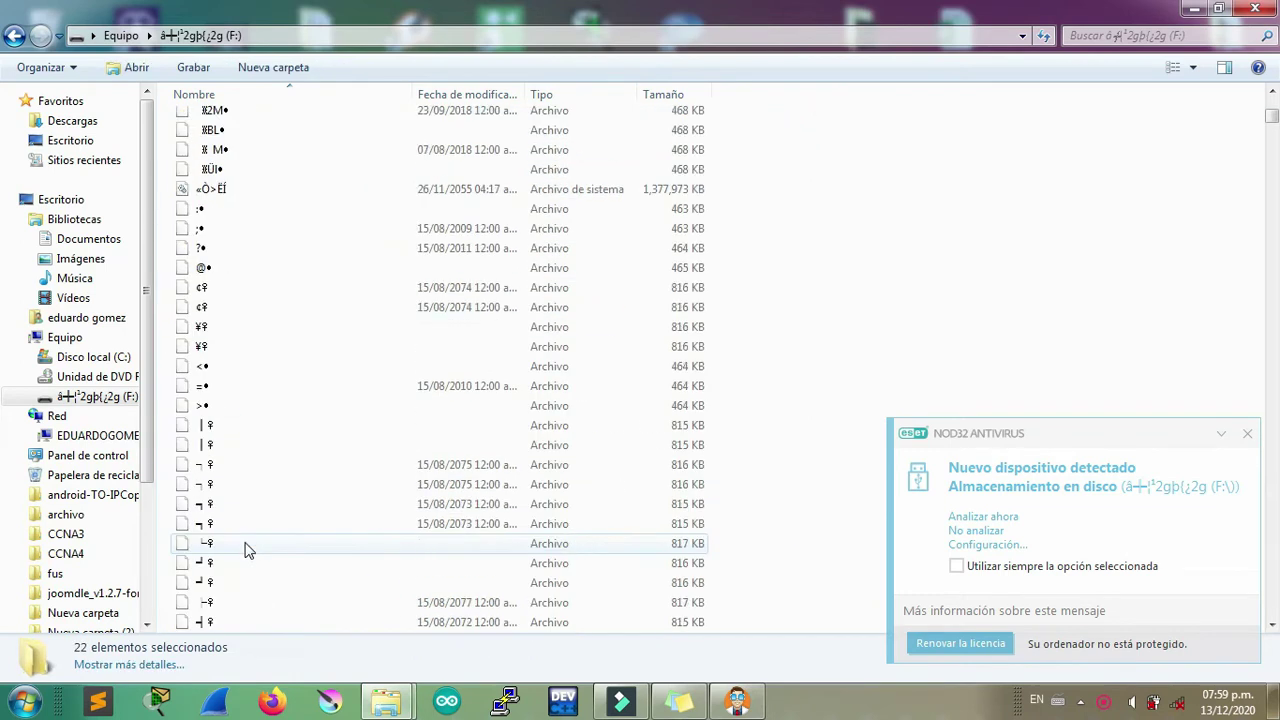
click(120, 36)
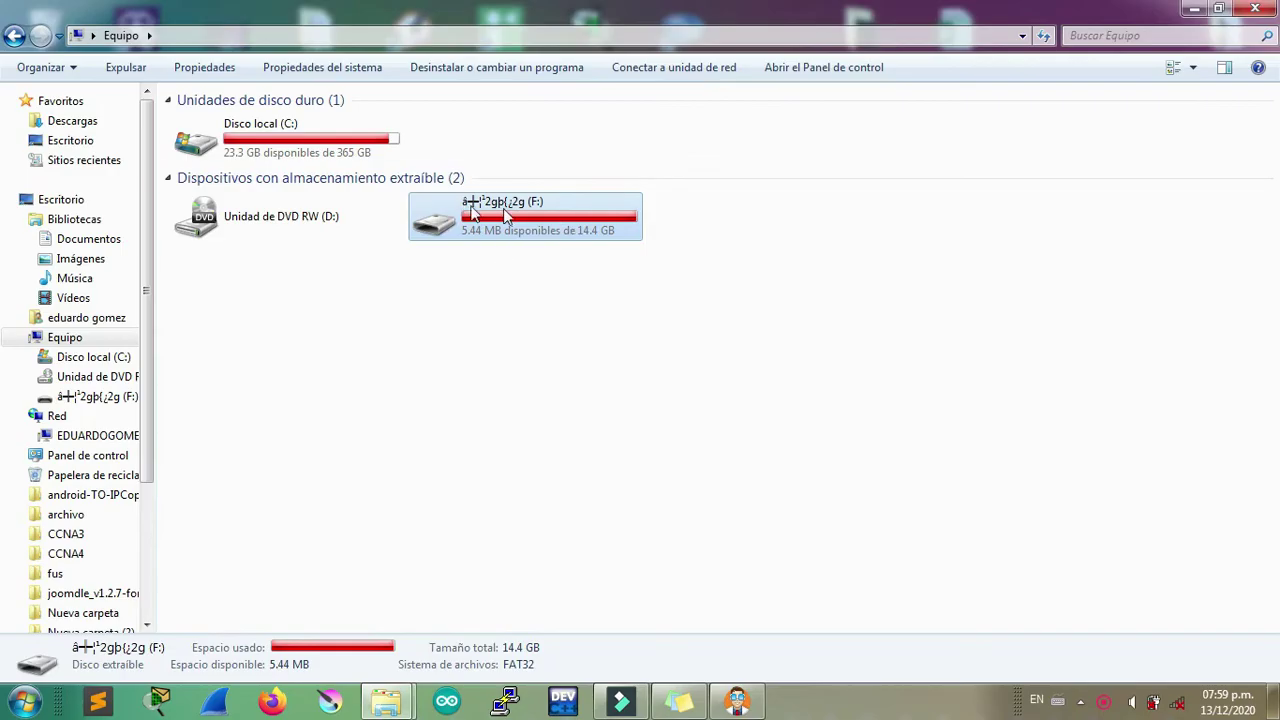
Step: Try to permanently delete the folder dated 11/12/1980 05:38 a.m. on drive F:, and check the drive's free space in Equipo
double_click(553, 232)
click(420, 180)
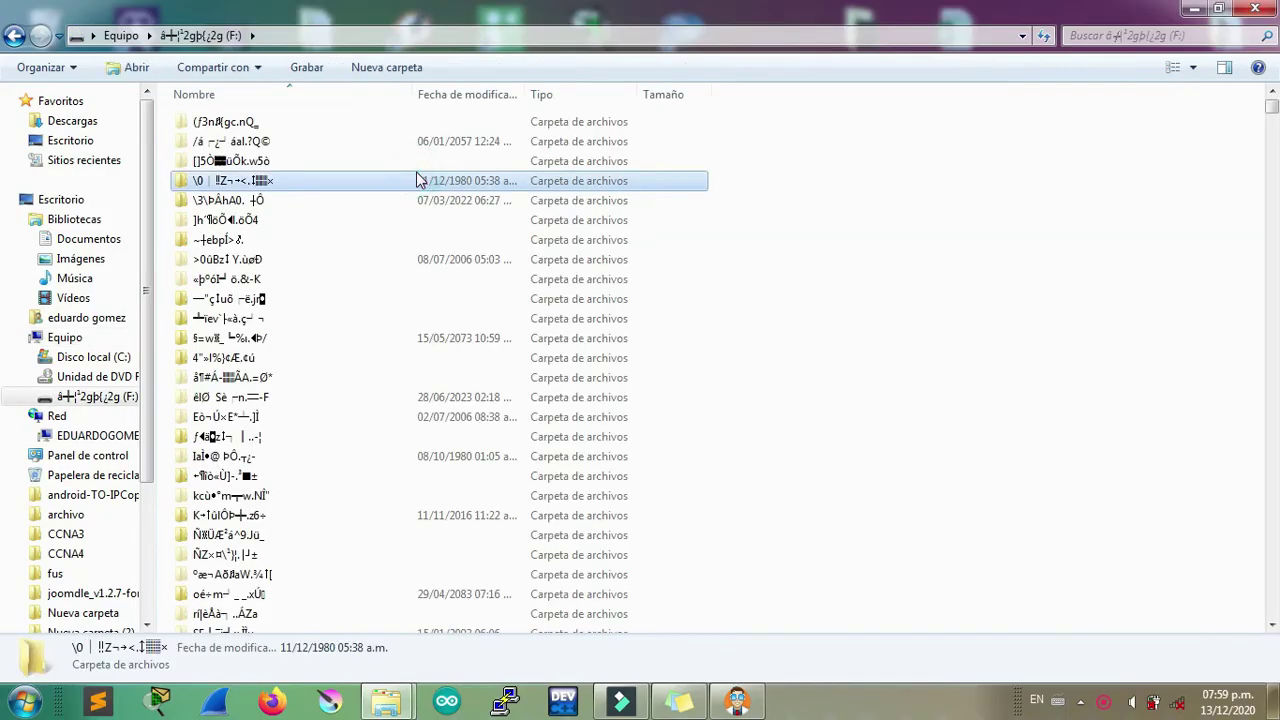
right_click(420, 180)
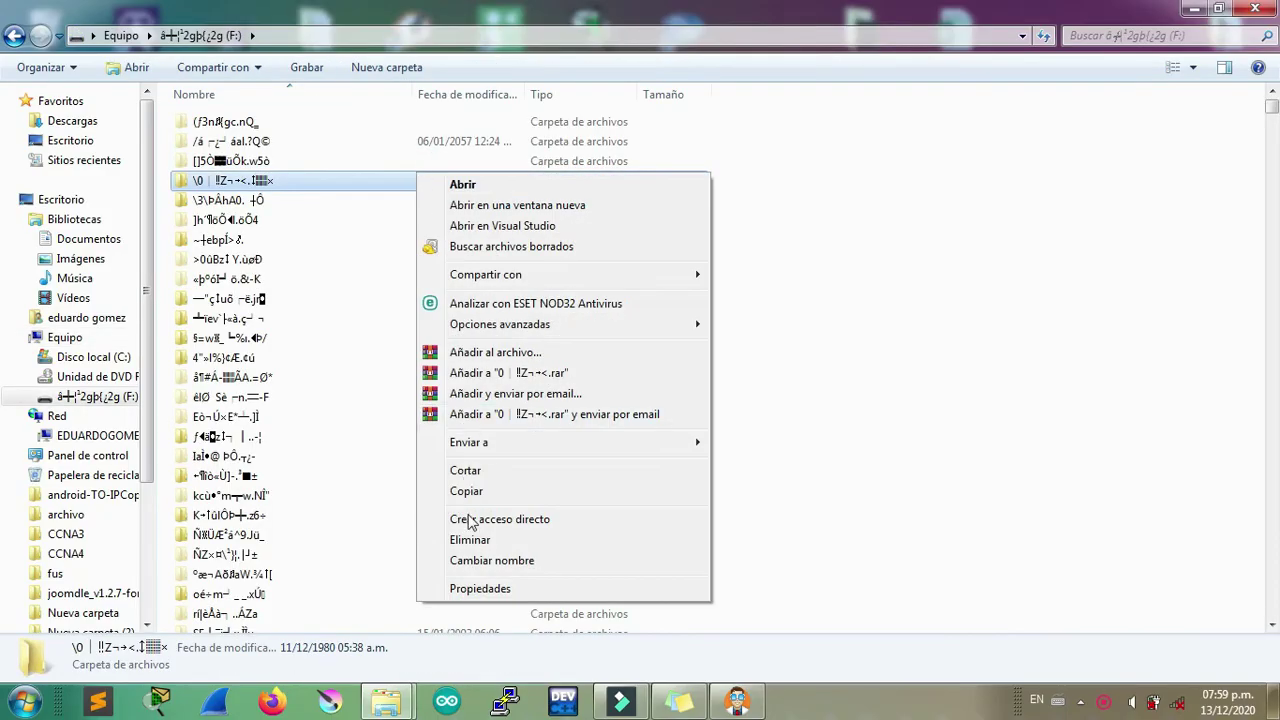
click(470, 539)
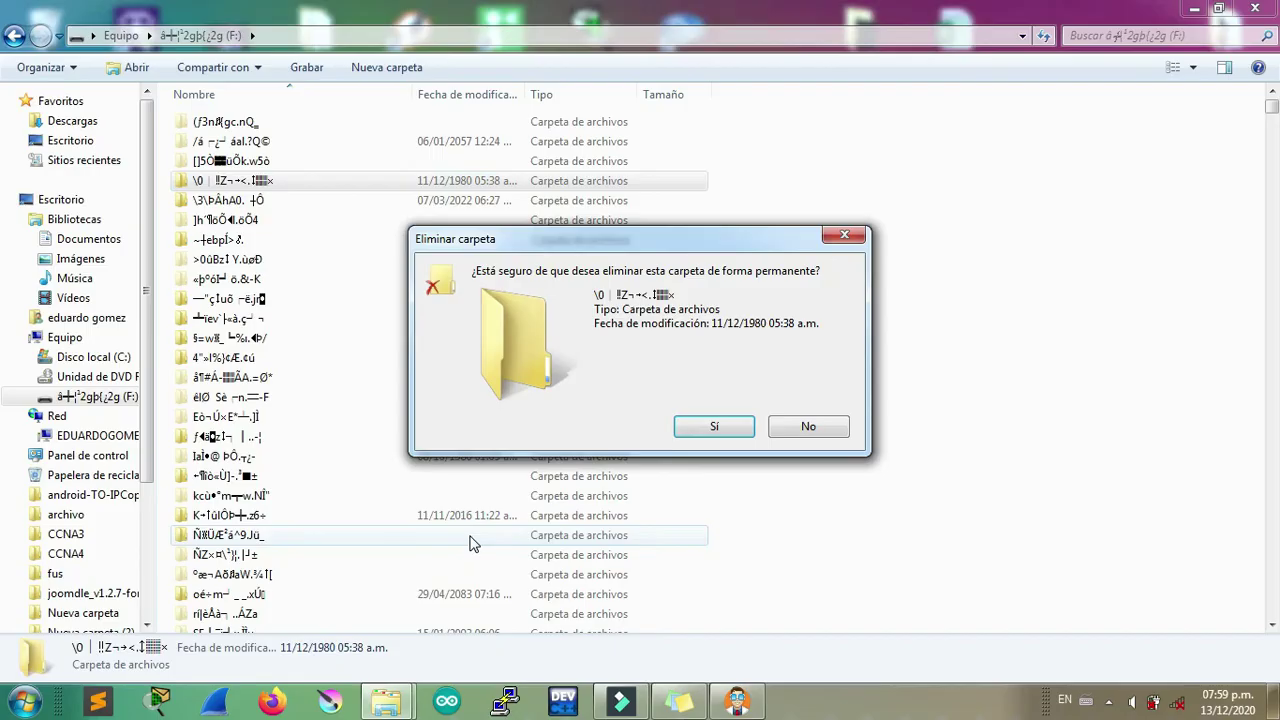
click(684, 425)
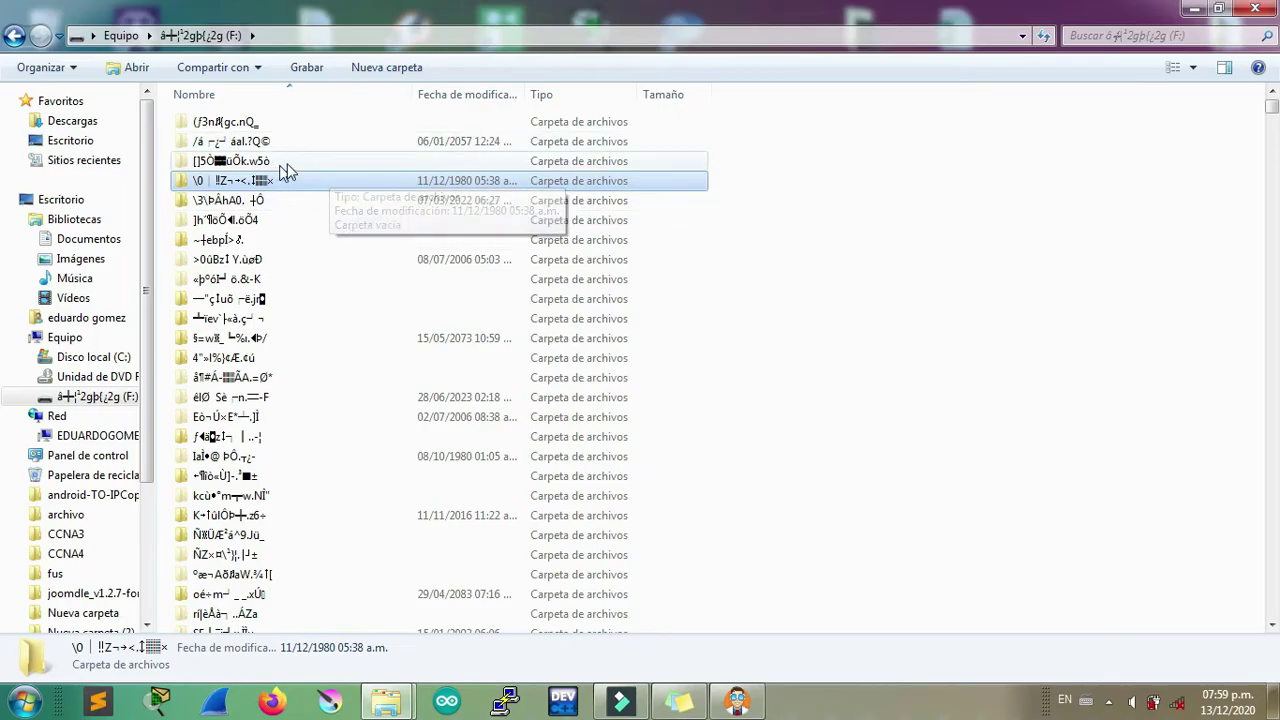
click(124, 37)
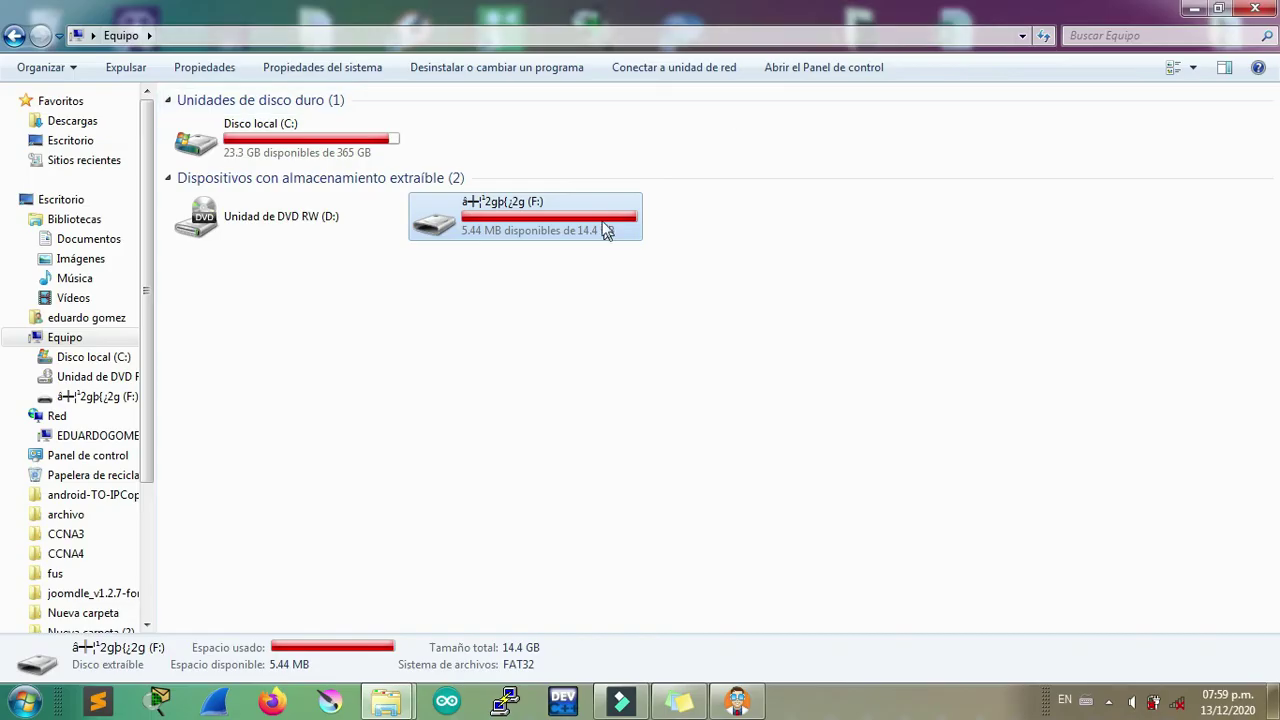
mouse_move(597, 214)
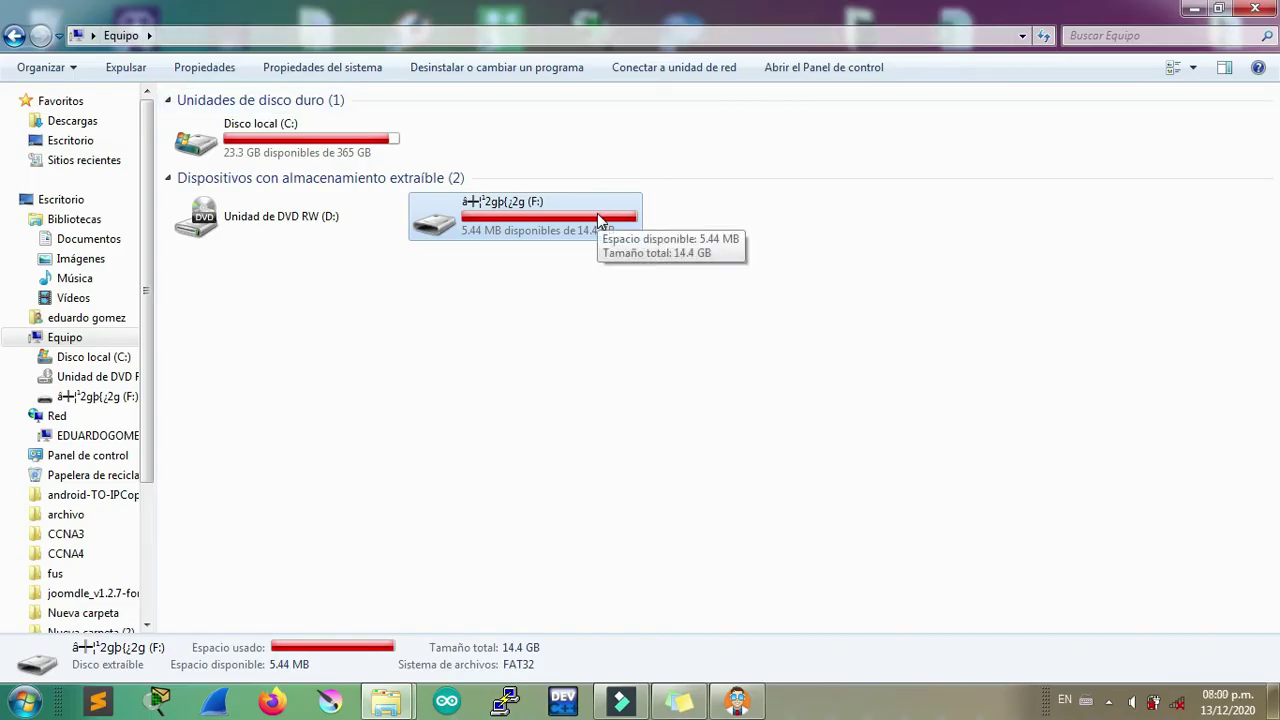
Step: Run a disk error check on drive F: with automatic file system repair, forcing the volume to dismount
double_click(470, 214)
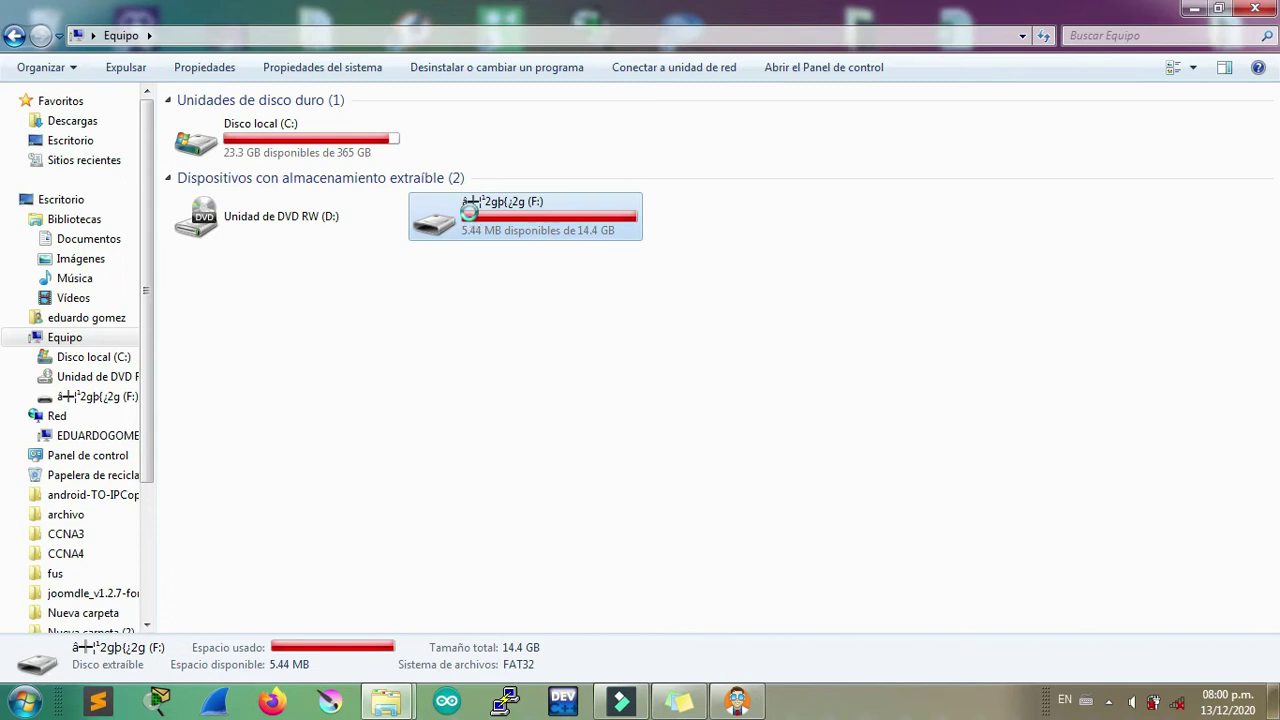
right_click(470, 214)
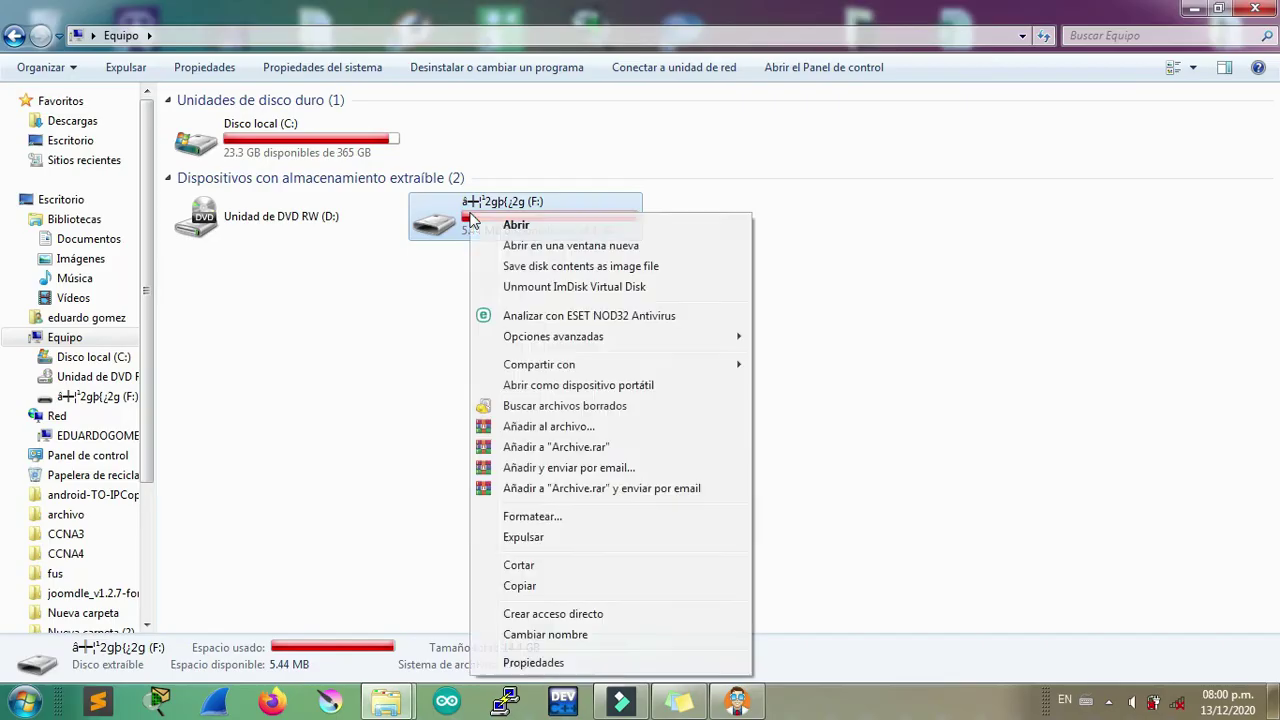
click(555, 665)
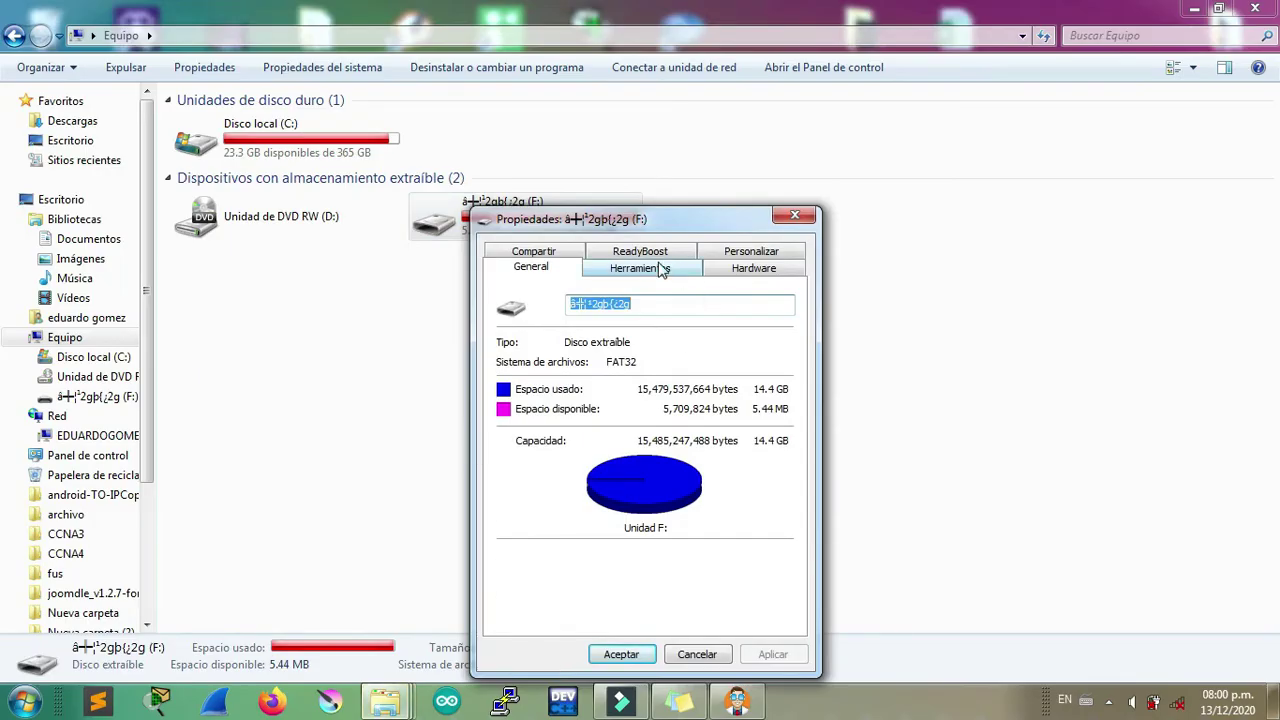
click(671, 272)
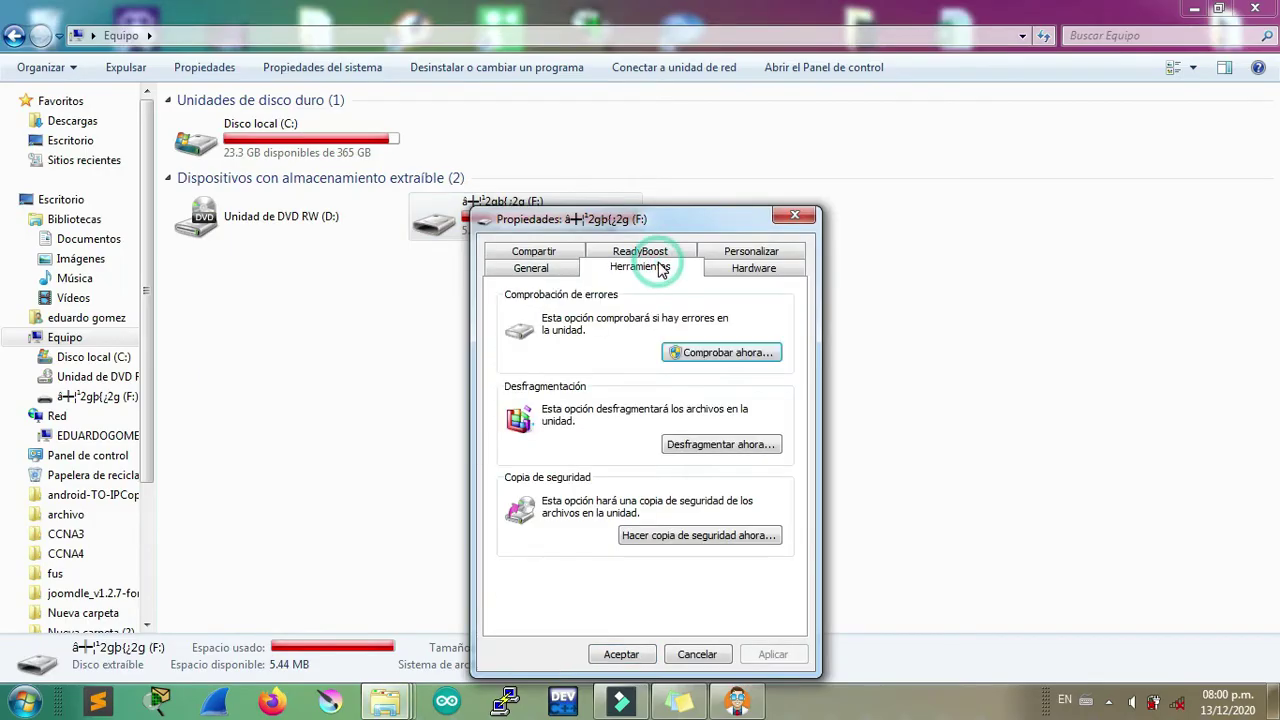
click(696, 350)
click(591, 336)
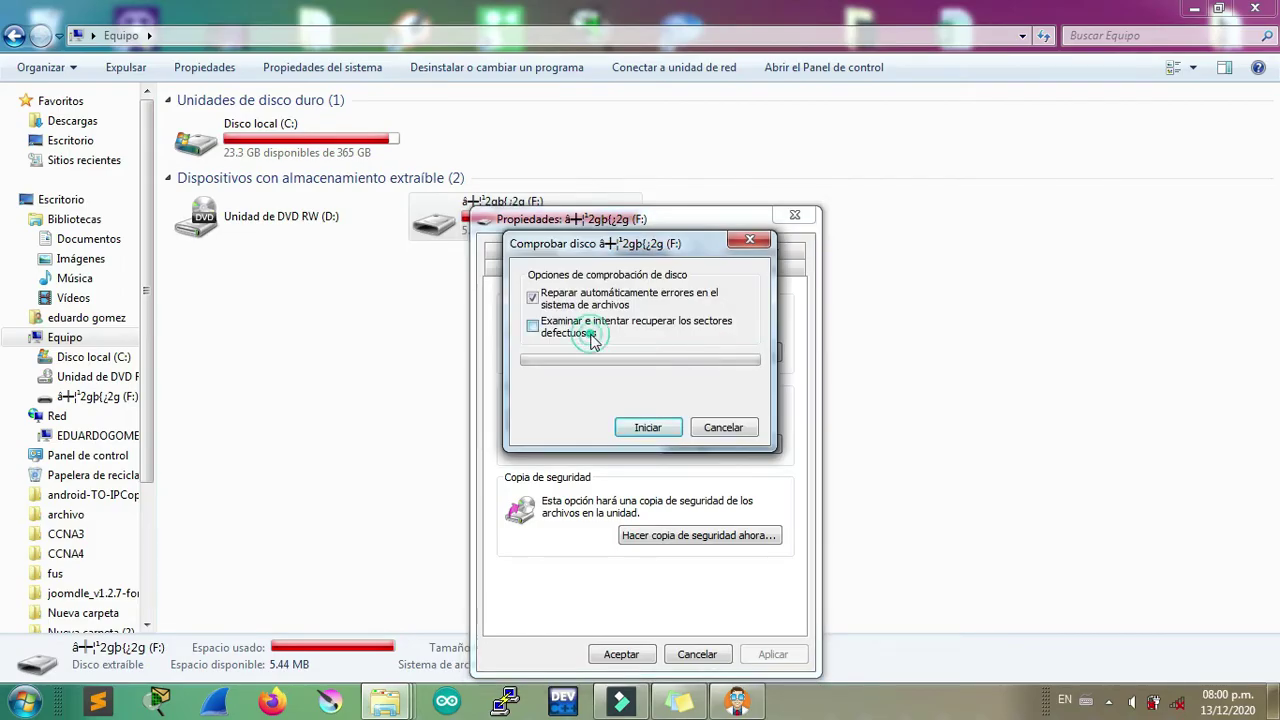
click(641, 429)
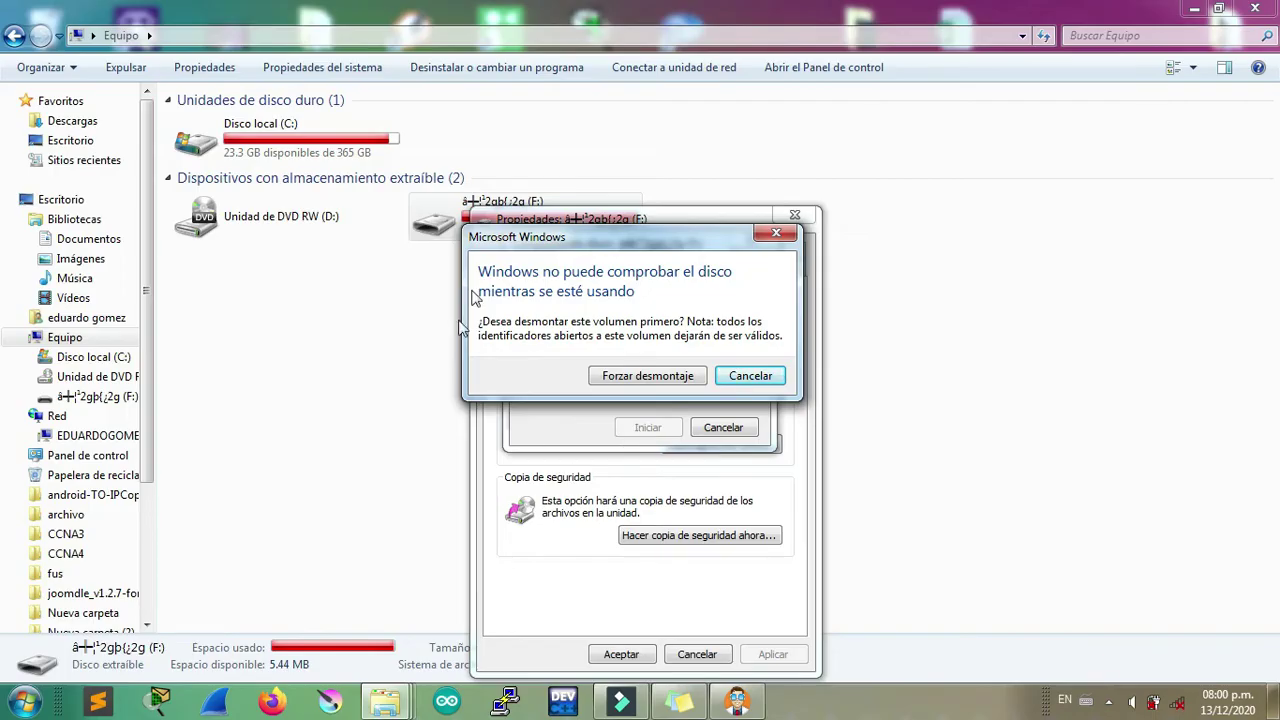
click(603, 376)
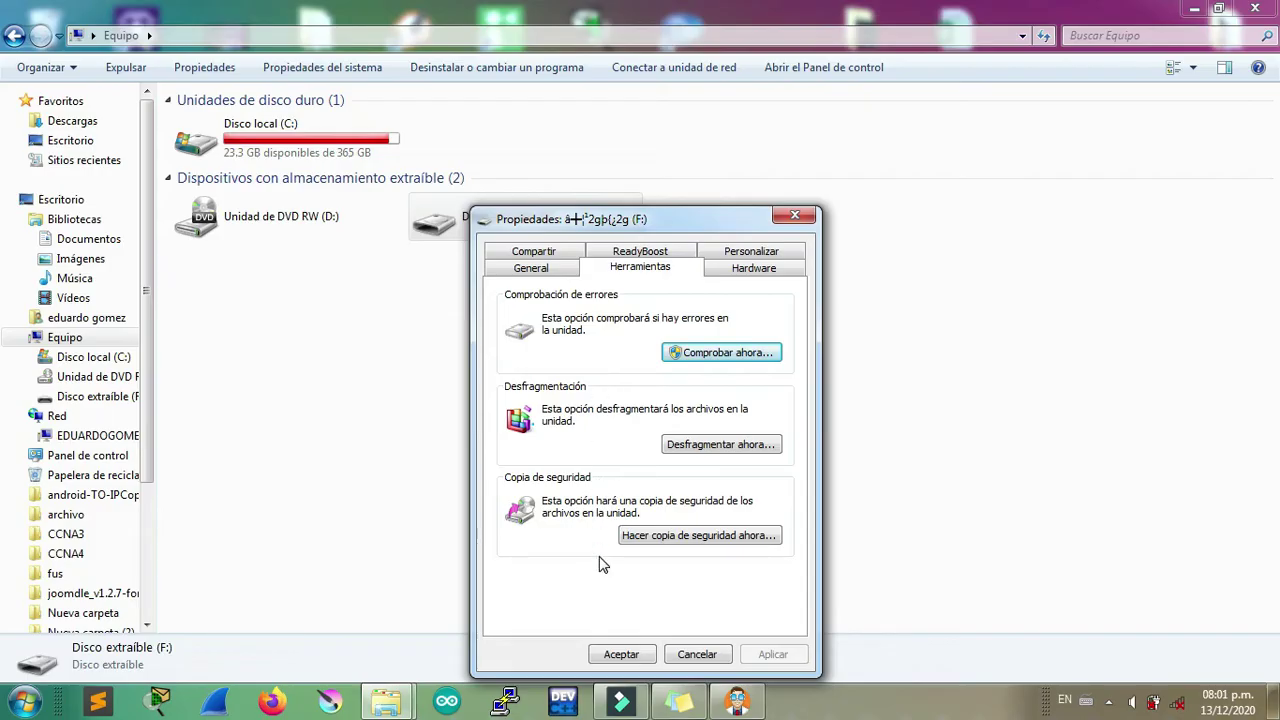
click(628, 656)
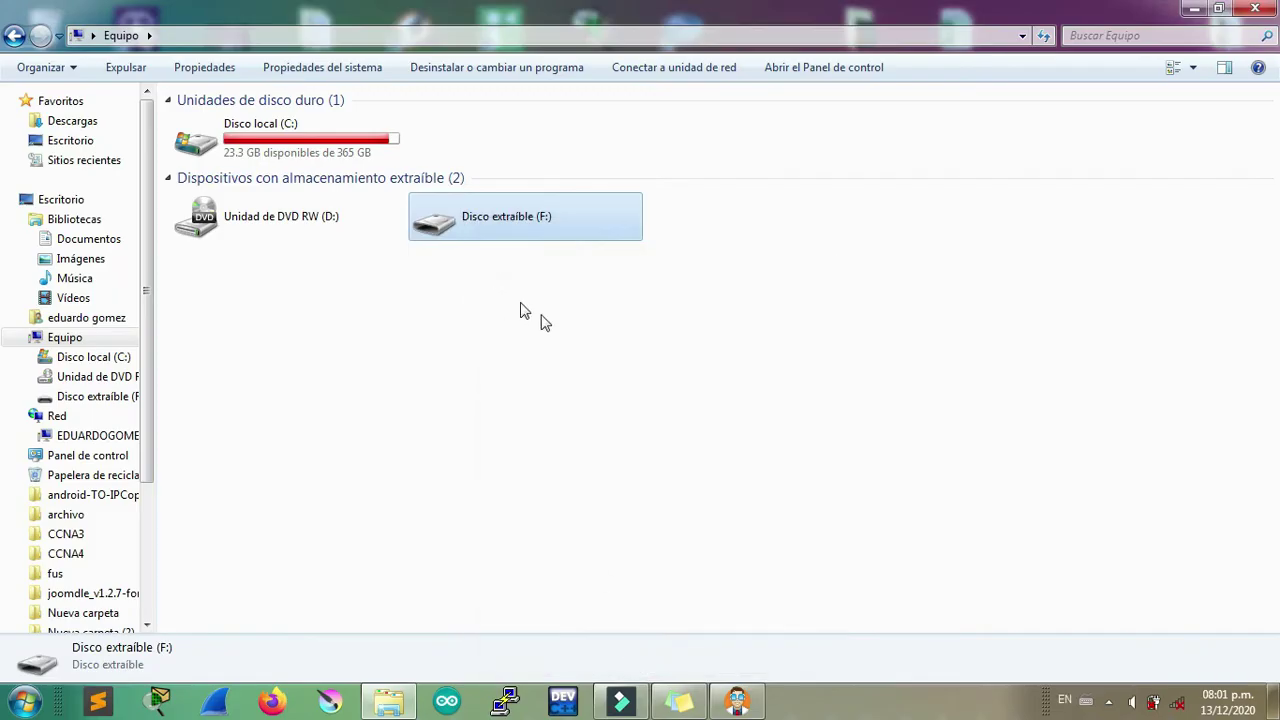
Step: Open Disco extraíble (F:) to examine its contents after the disk check, and return to Equipo
click(663, 346)
drag(828, 362, 472, 218)
click(450, 342)
click(488, 232)
double_click(488, 232)
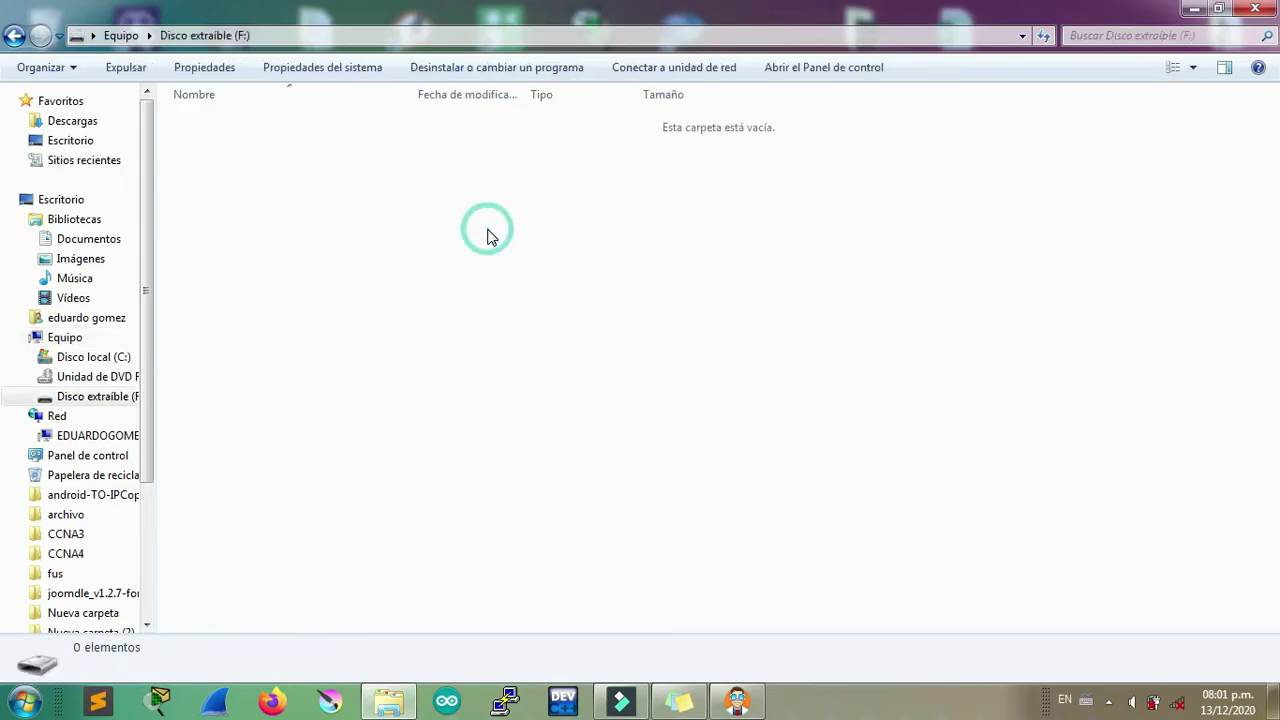
drag(358, 204, 845, 408)
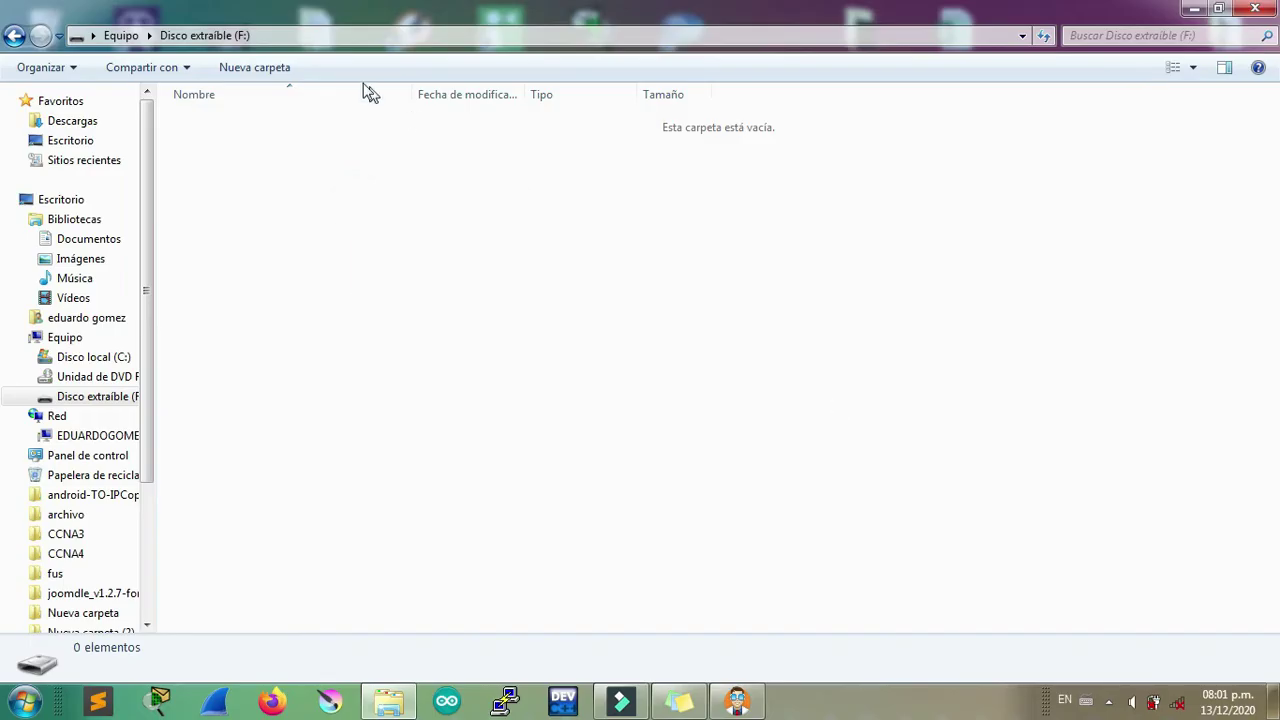
click(111, 35)
click(596, 432)
drag(794, 357, 505, 204)
click(597, 337)
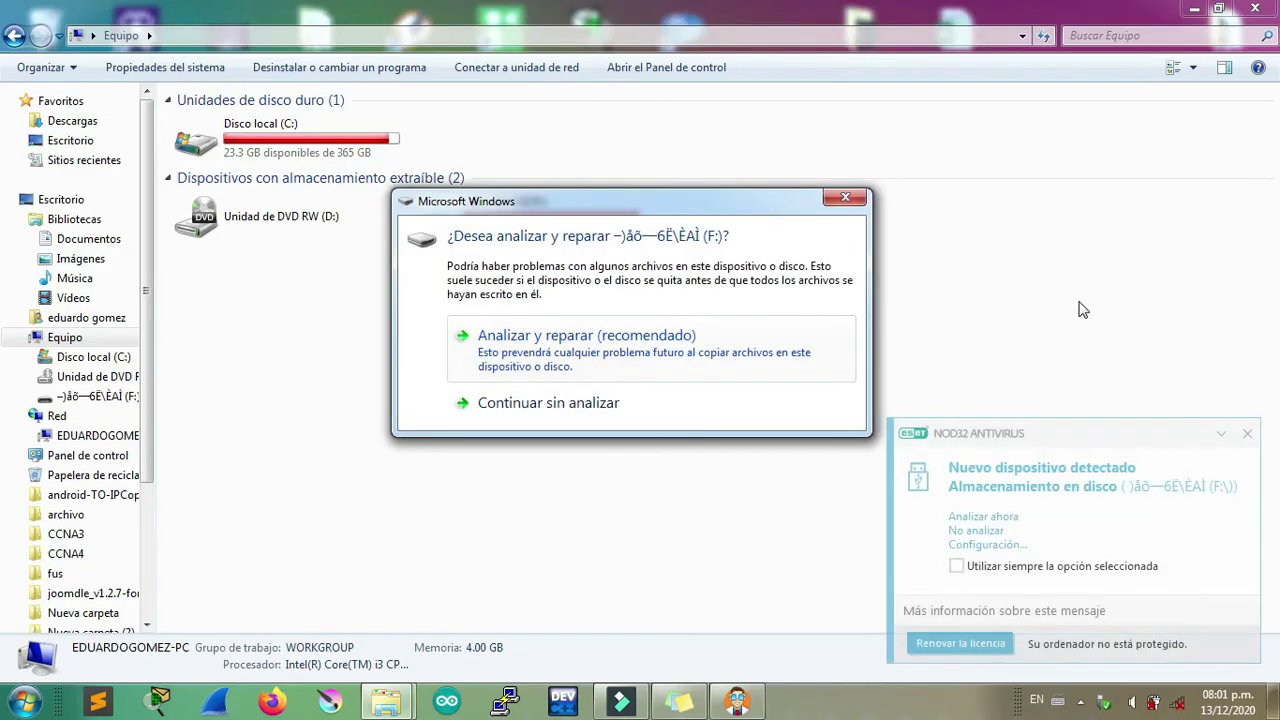
Step: Dismiss the new repair prompt, examine the contents of the reconnected drive F: again, and return to Equipo
click(952, 298)
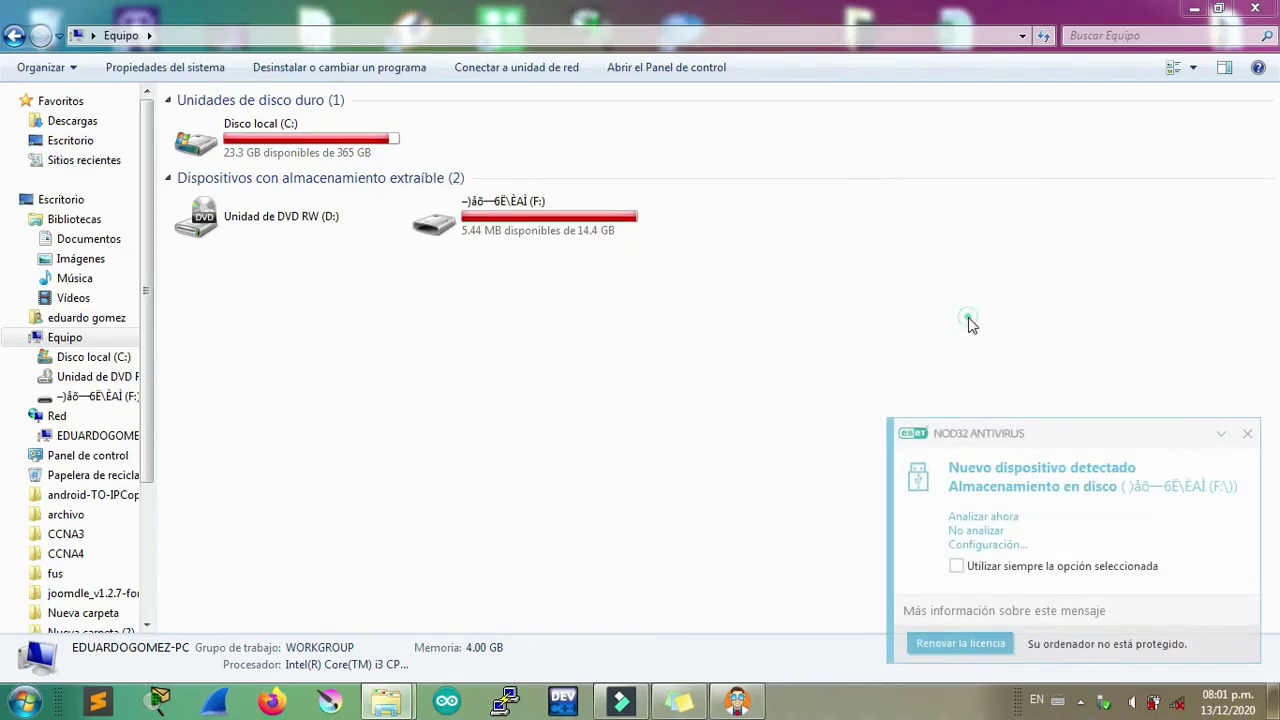
double_click(458, 229)
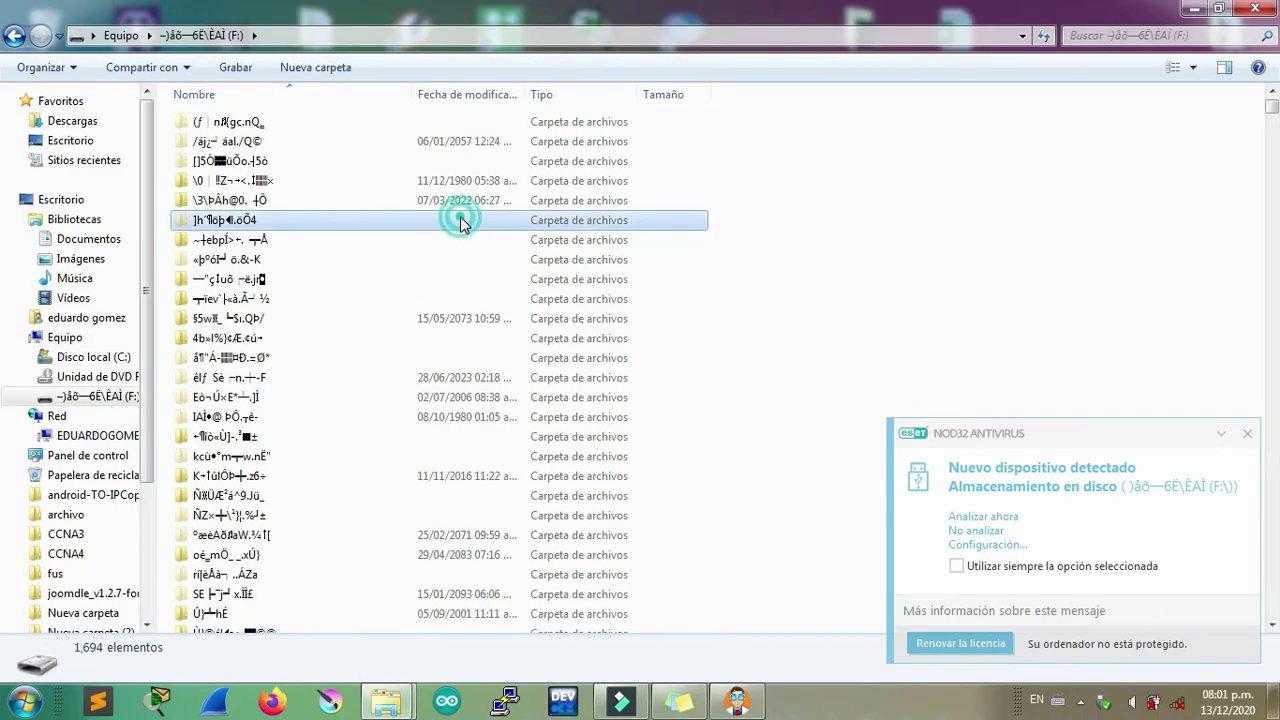
click(463, 221)
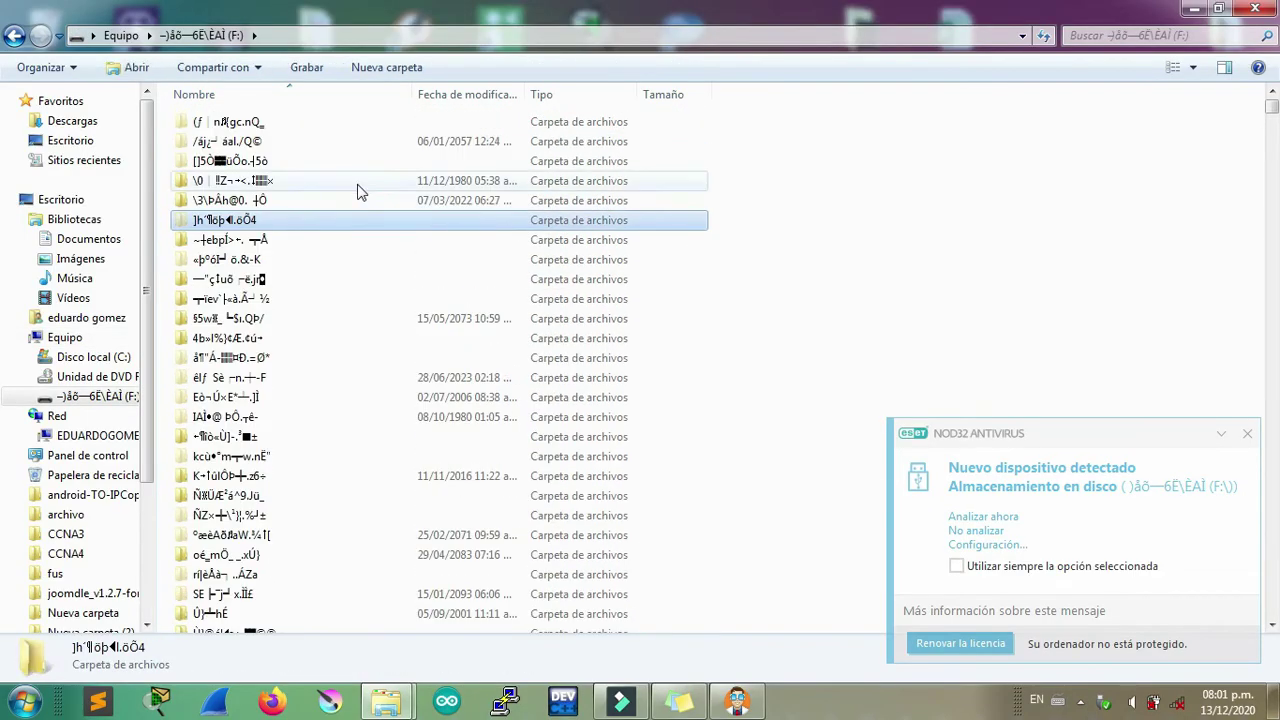
drag(840, 212, 182, 428)
click(121, 35)
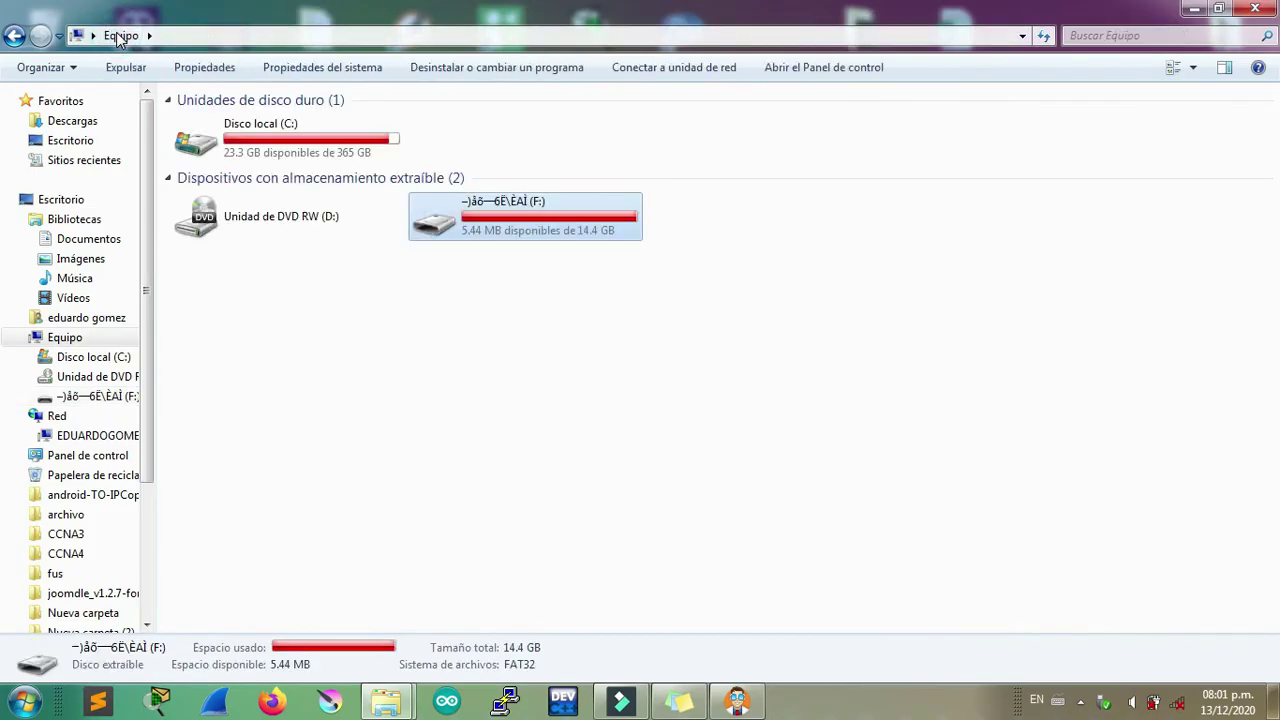
click(610, 316)
click(852, 344)
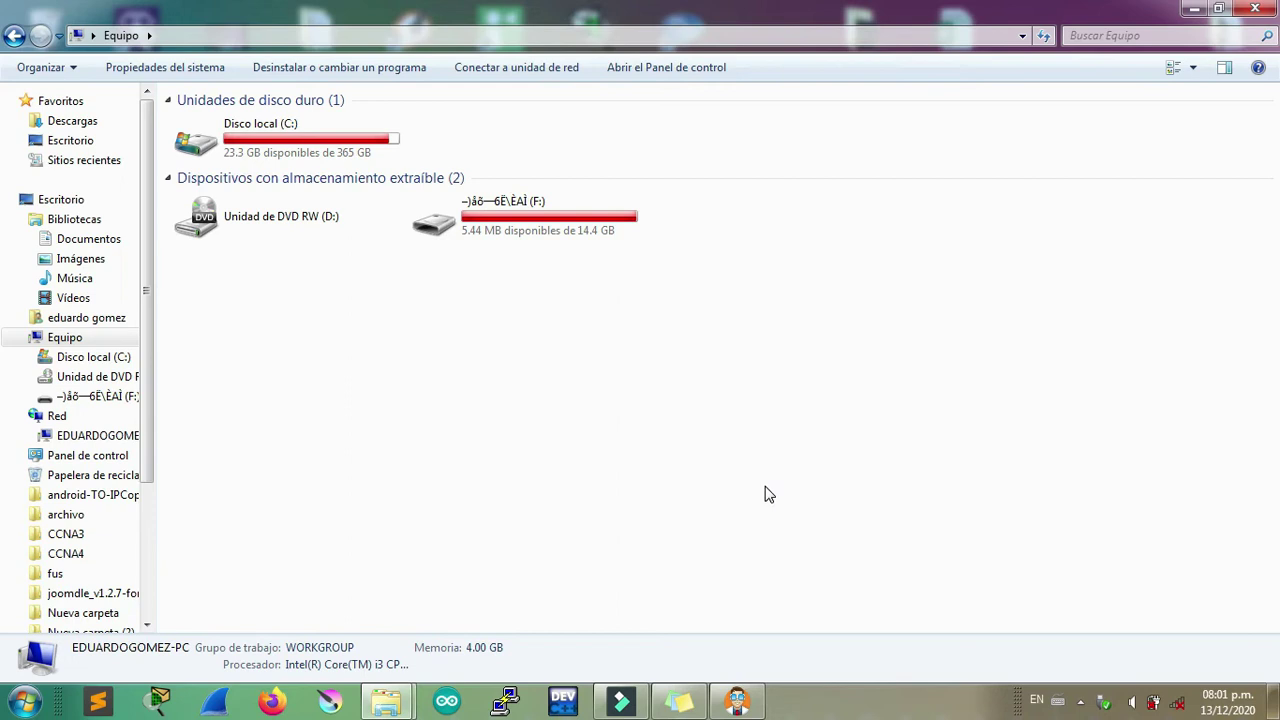
Step: Switch to Disk Drill, maximize its window and expand the Kingston DataTraveler 2.0 USB Device
click(737, 701)
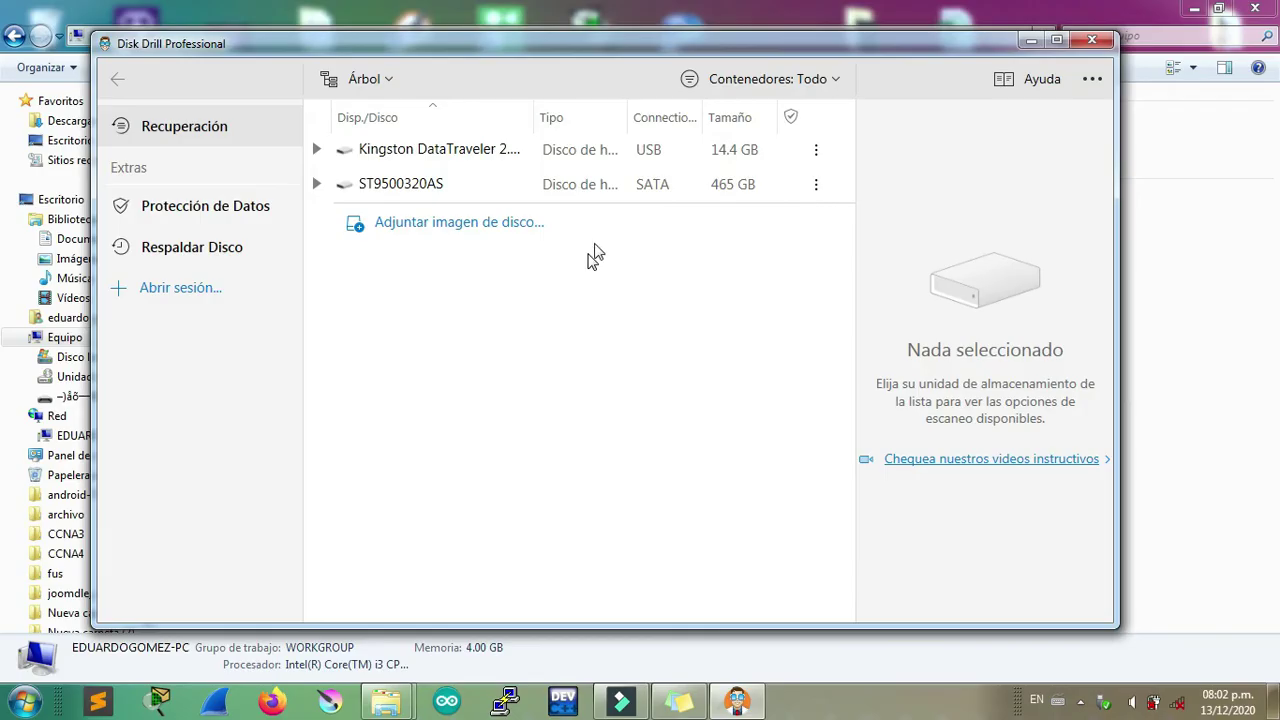
click(1057, 41)
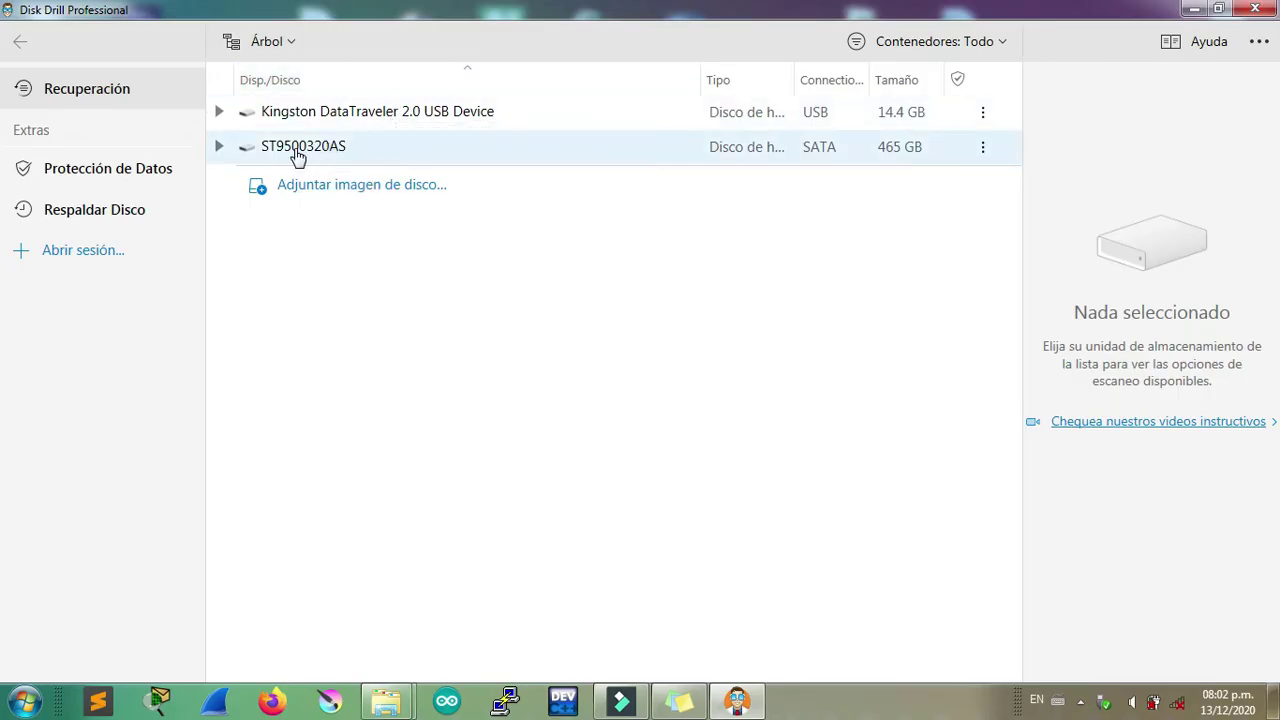
double_click(345, 118)
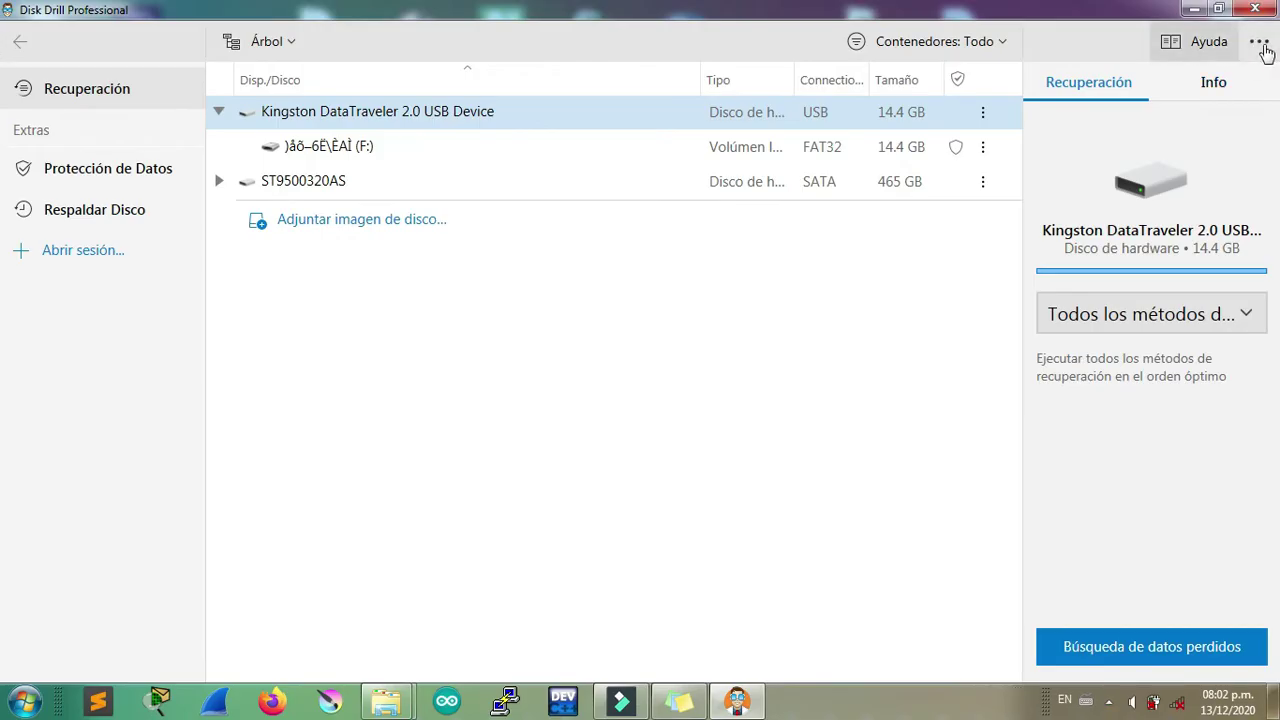
Step: Review the program options and the actions available for the Kingston USB device and its F: volume
click(1262, 44)
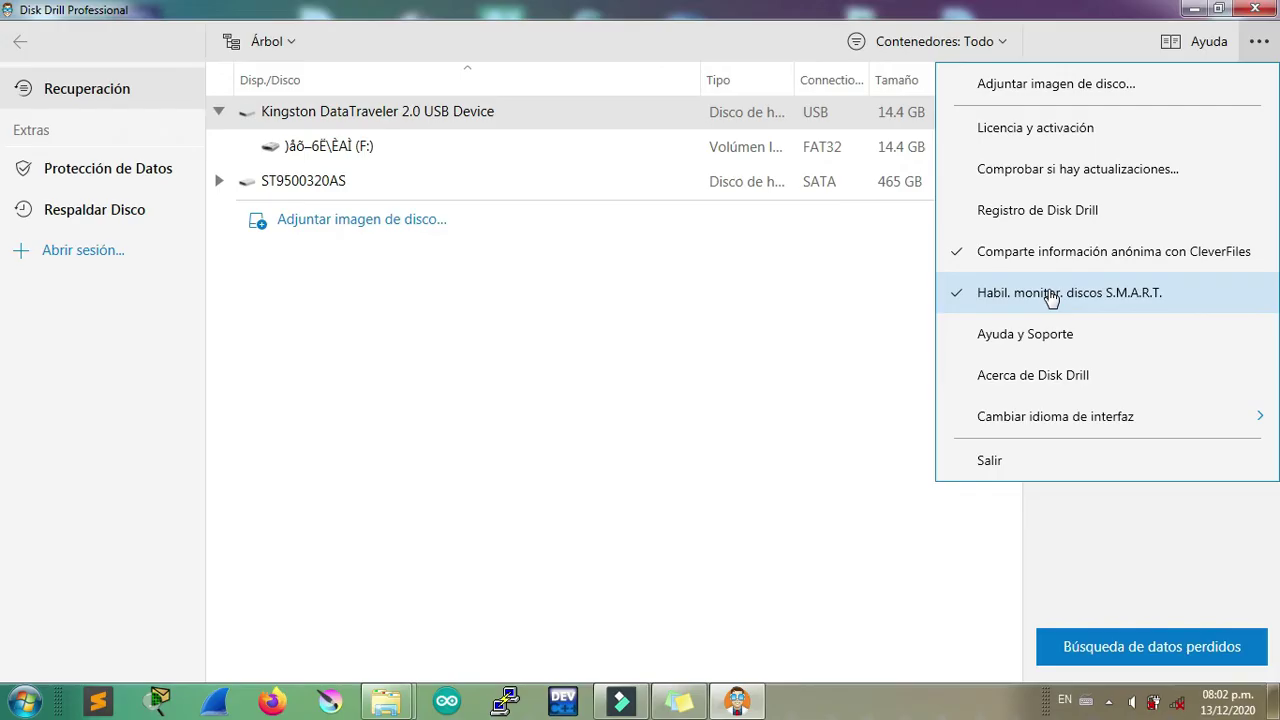
click(869, 314)
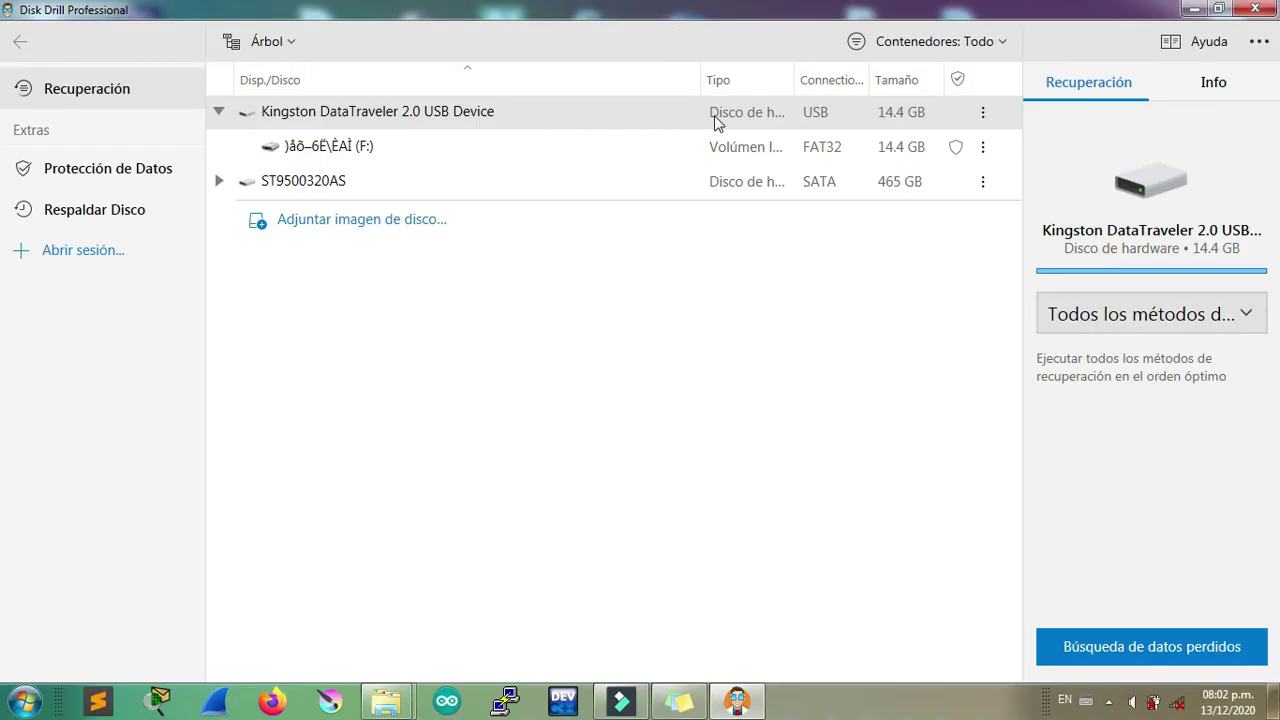
click(982, 113)
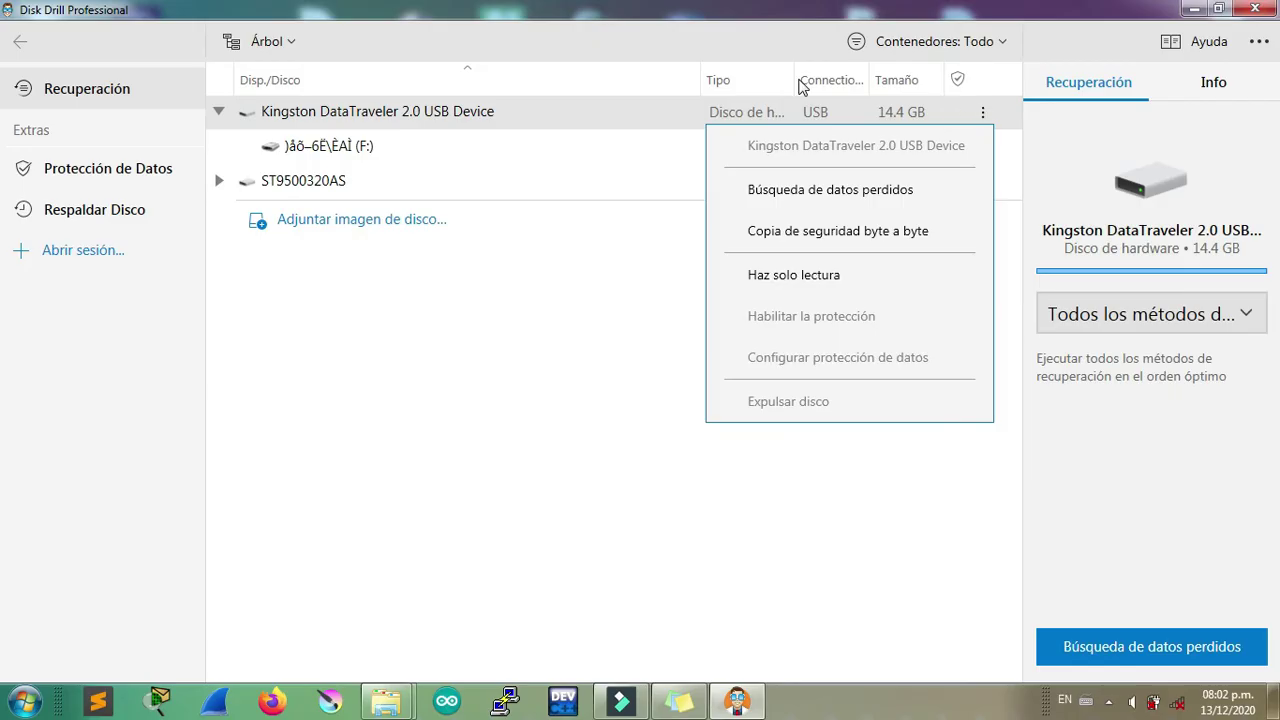
click(414, 123)
click(460, 145)
click(985, 146)
Step: Start a lost data search on the Kingston DataTraveler 2.0 USB Device using all recovery methods
click(940, 123)
click(982, 115)
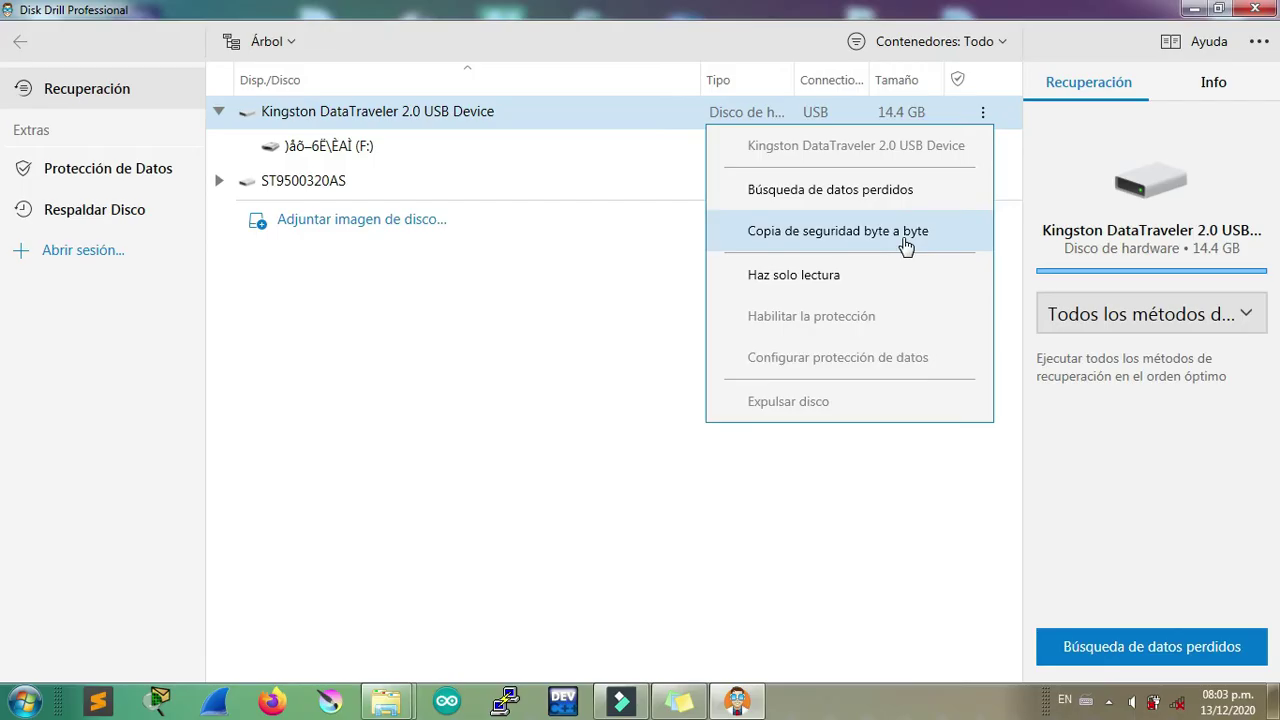
click(886, 190)
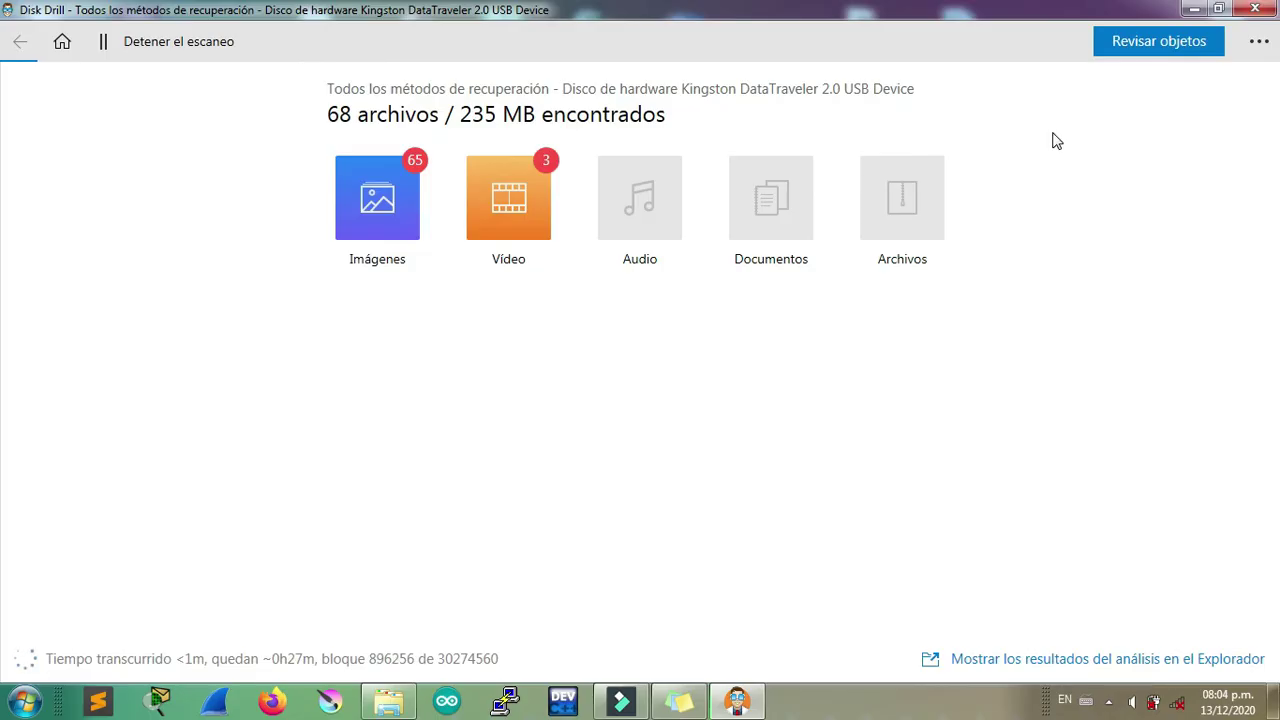
Step: Open the list of found items while the scan runs, expand Reconstrucción etiquetada and dismiss the tips
click(1145, 50)
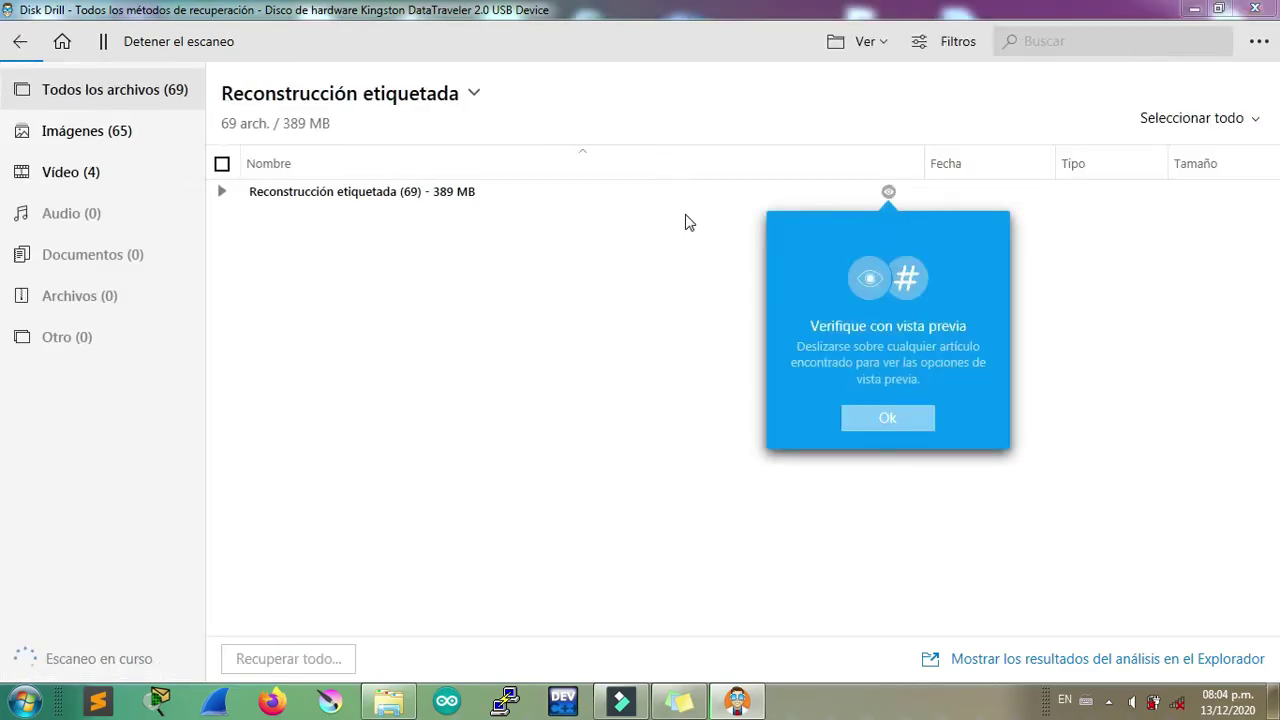
click(275, 201)
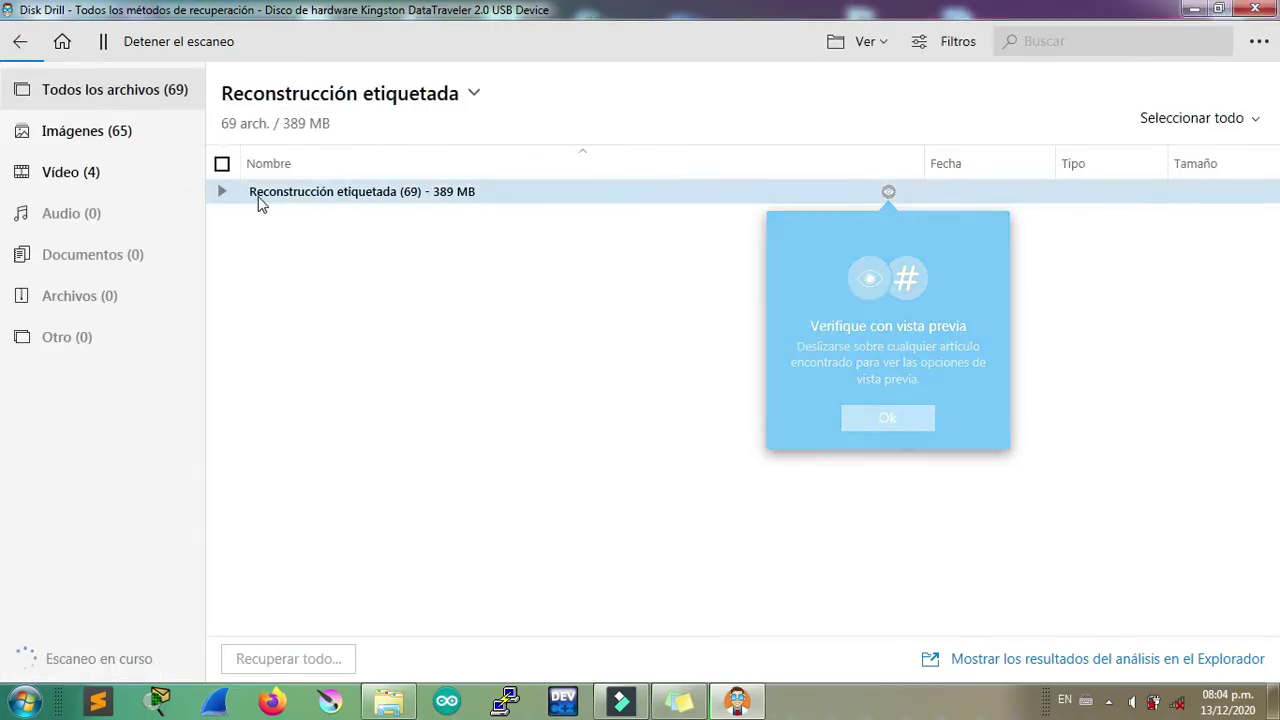
click(221, 192)
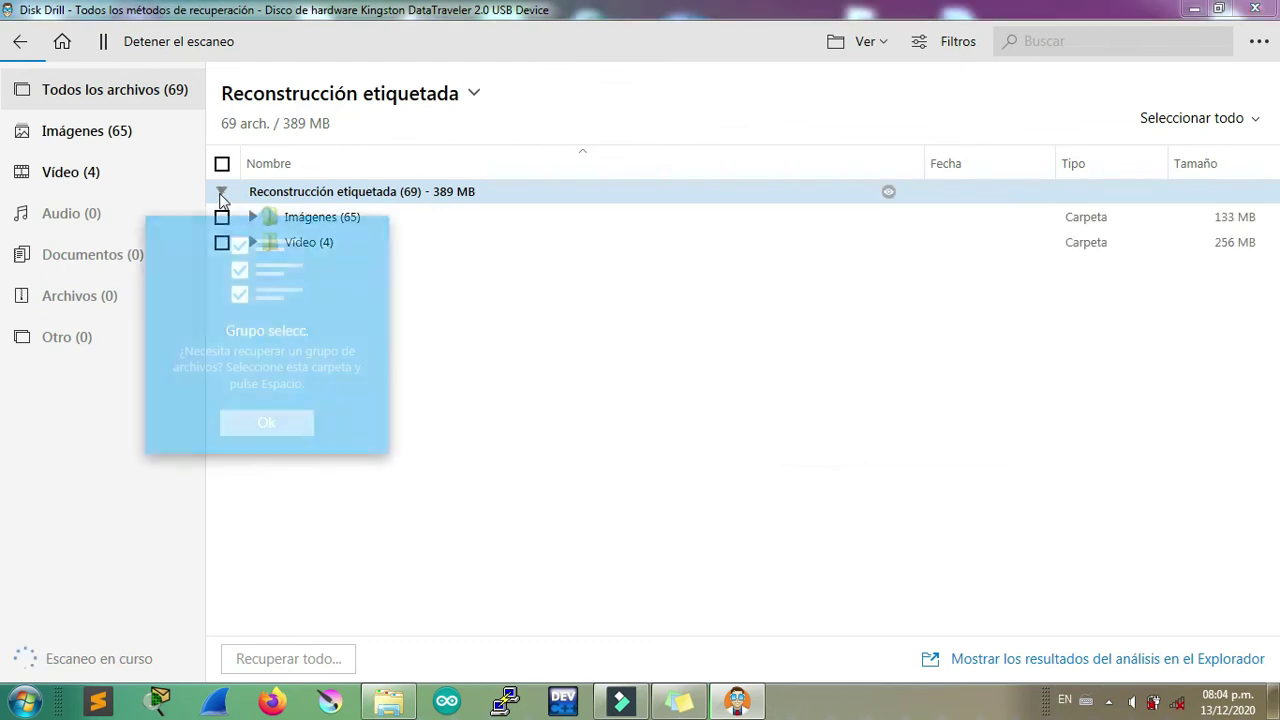
click(287, 424)
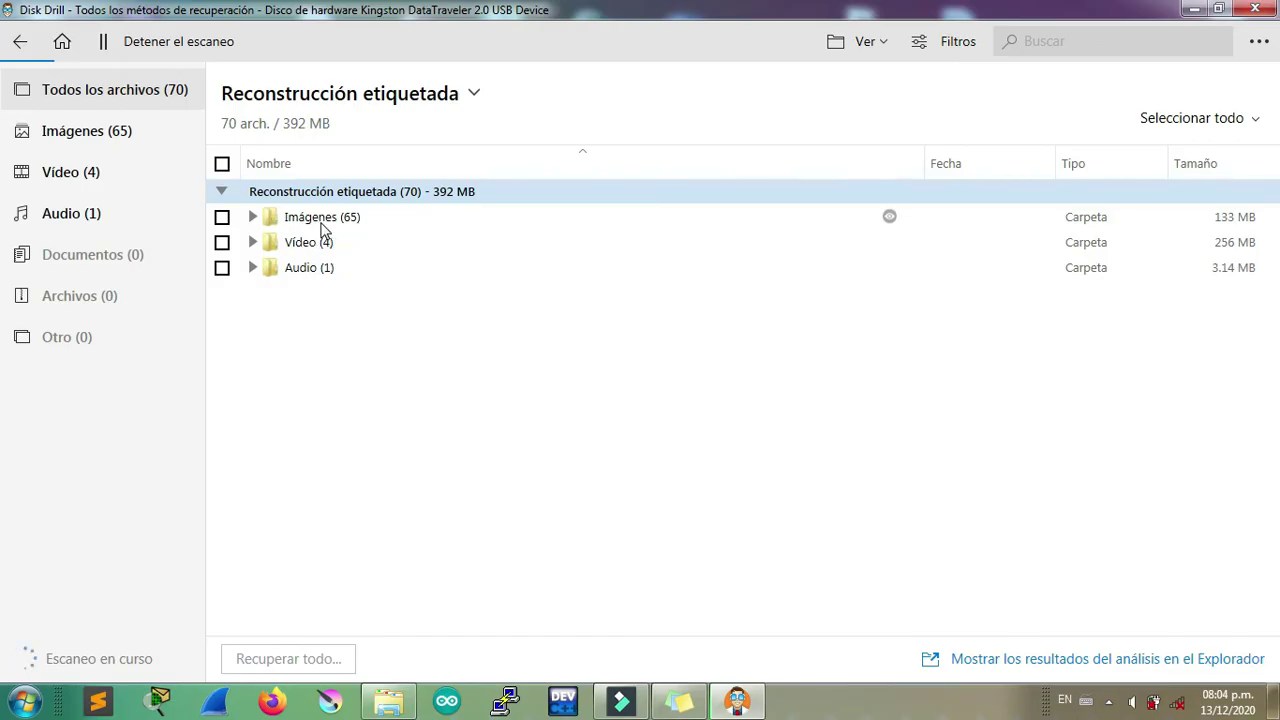
Step: Expand the Imágenes folder and its jpg subfolder and look through the JPEG files found
double_click(318, 226)
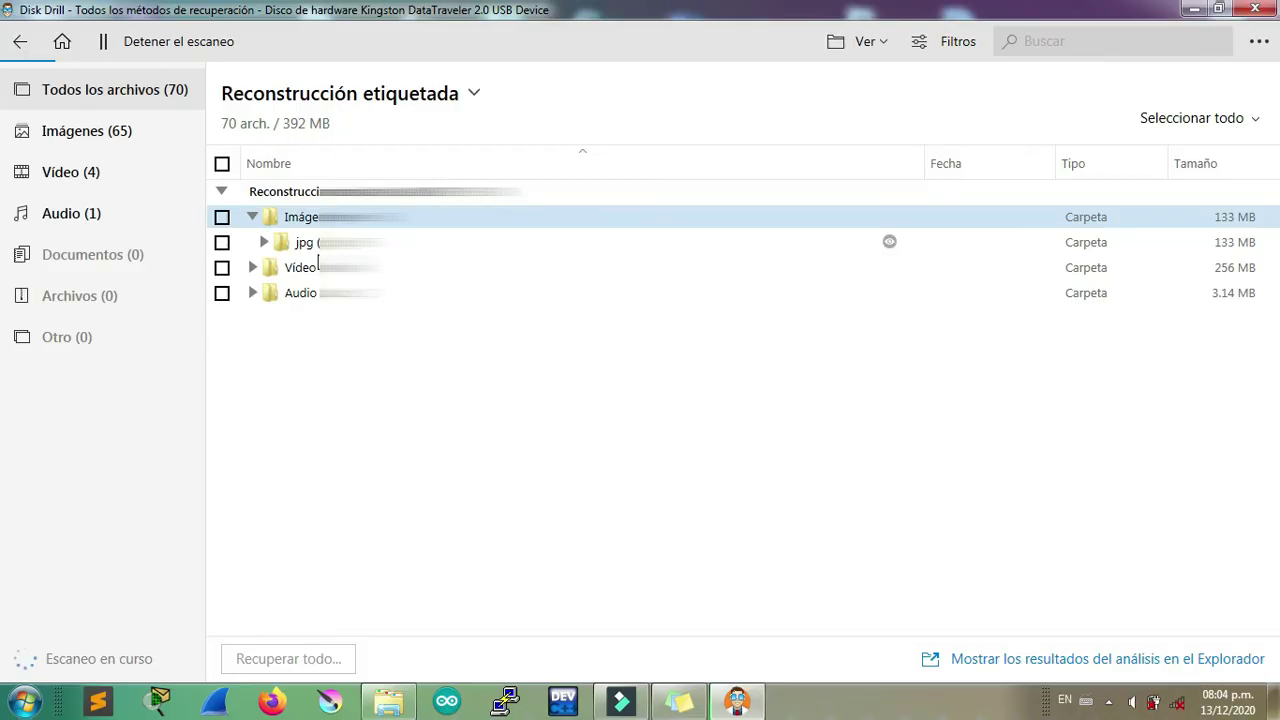
click(263, 243)
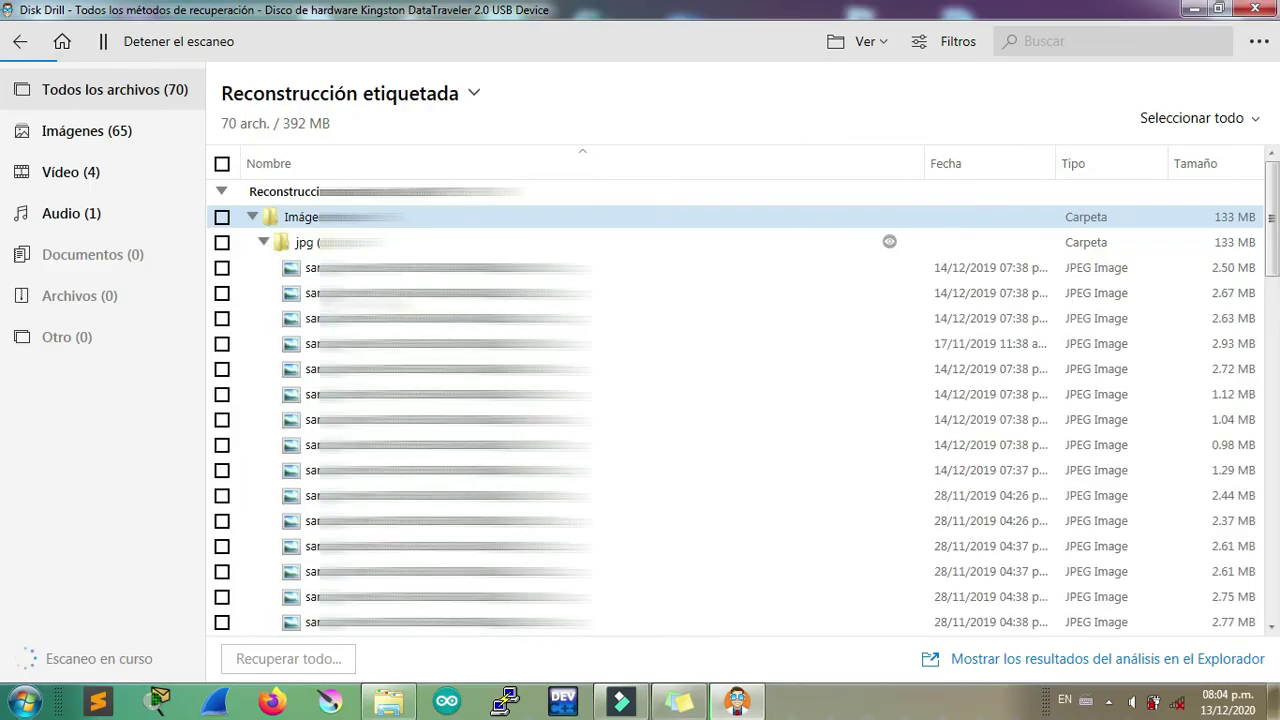
scroll(600, 320, down, 5)
scroll(600, 320, down, 1)
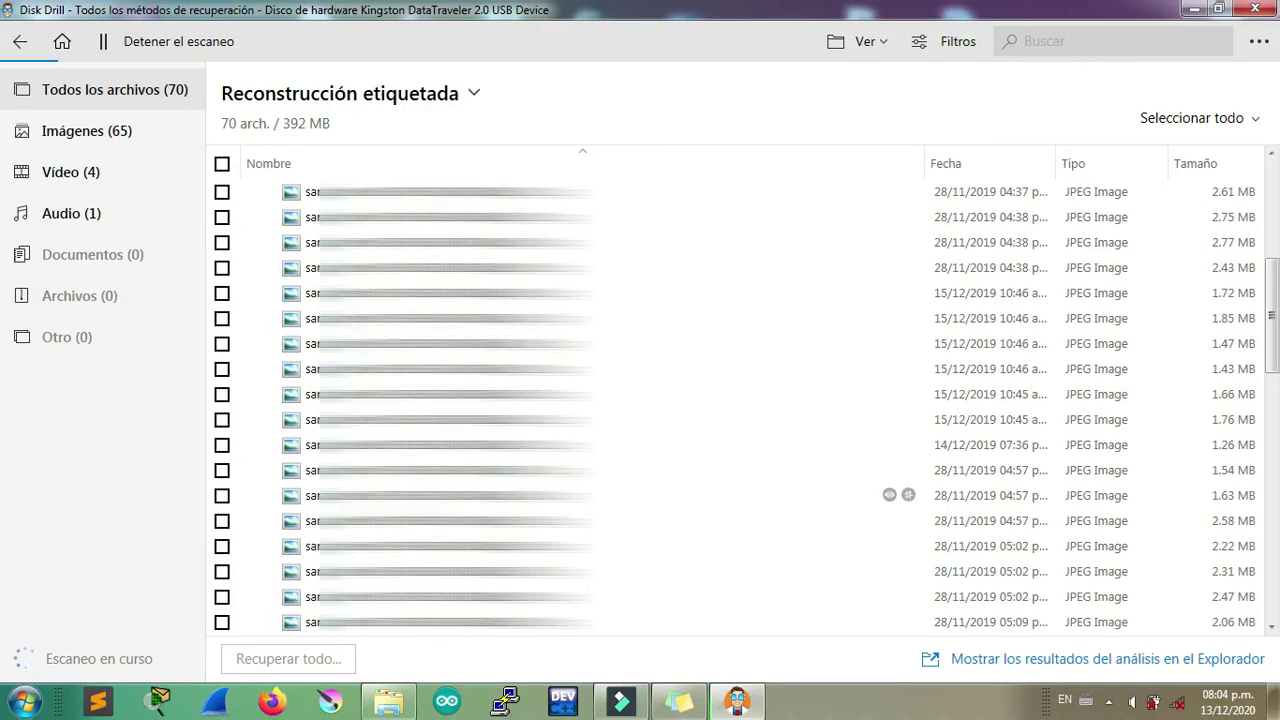
scroll(600, 450, up, 7)
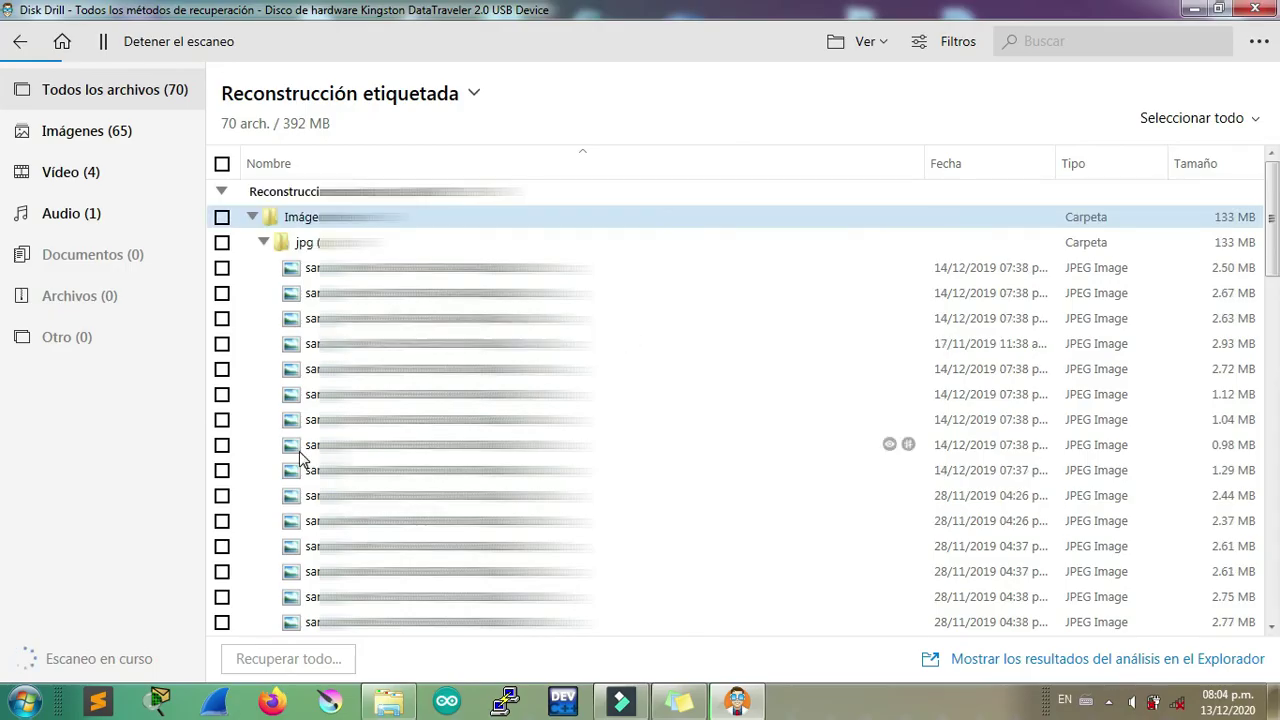
Step: Check the subfolders found under Vídeo and Audio in Reconstrucción etiquetada, then return to the scan summary
click(223, 192)
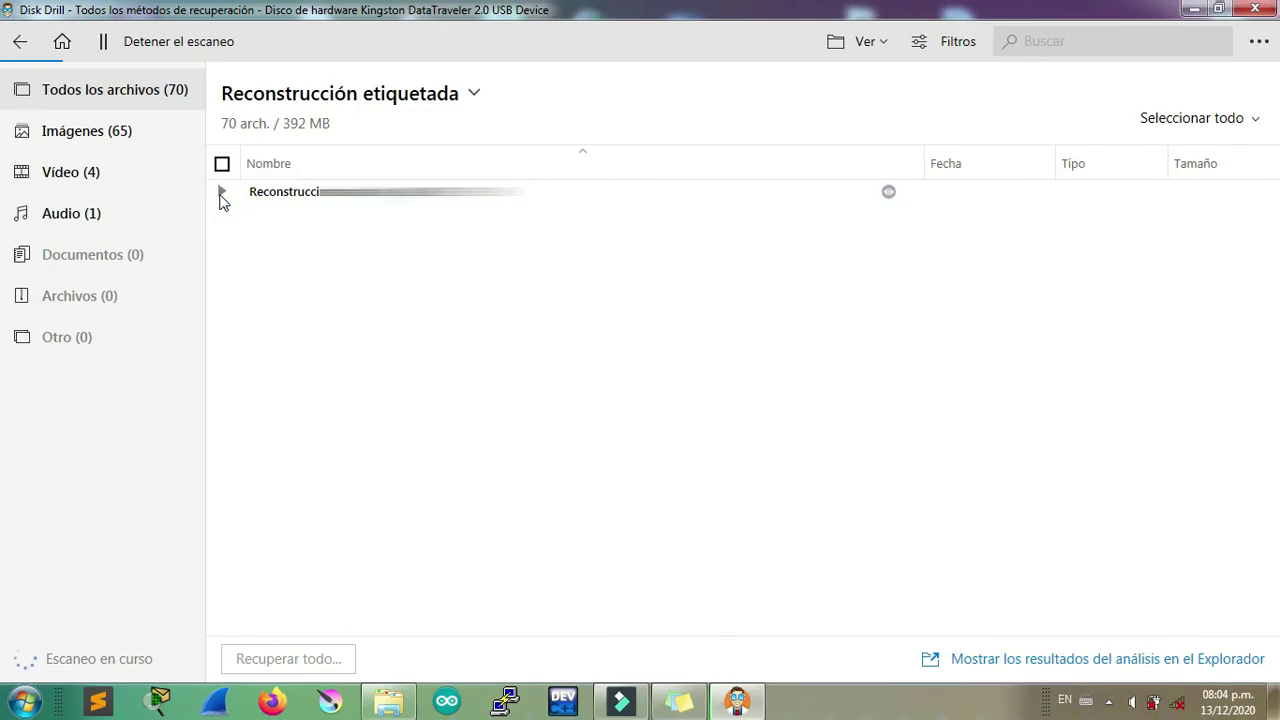
click(224, 194)
click(253, 243)
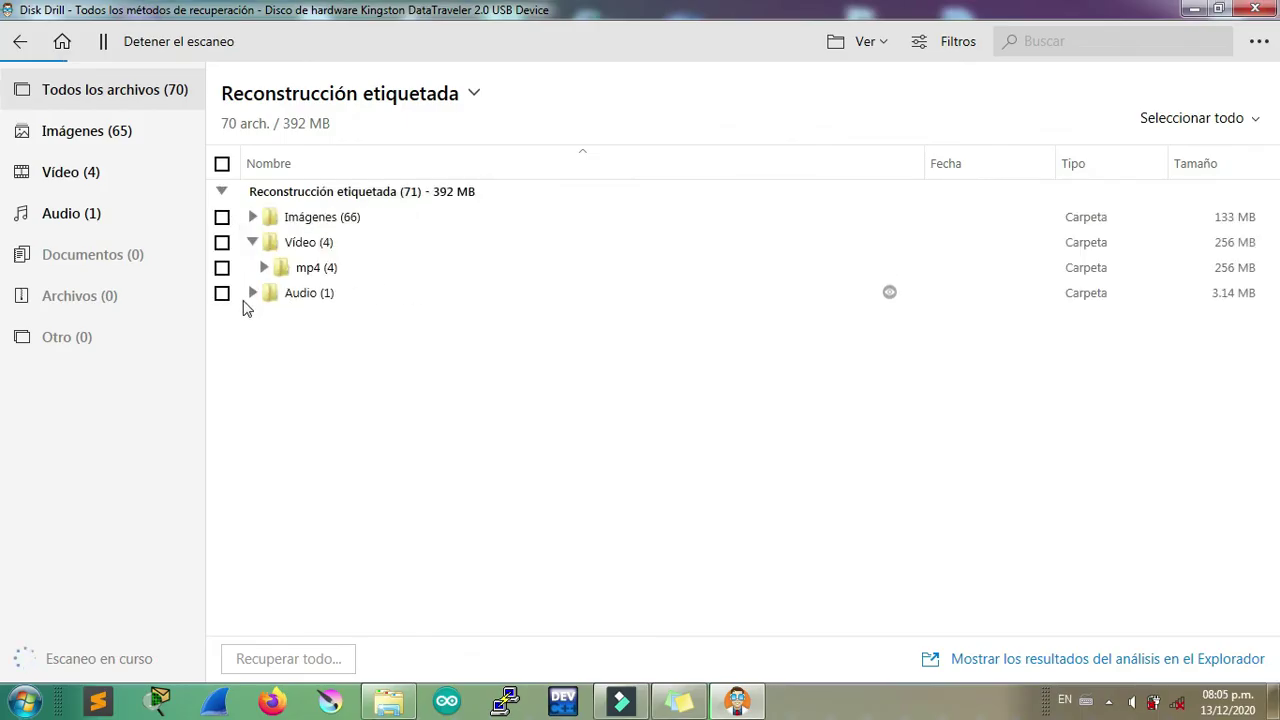
click(251, 296)
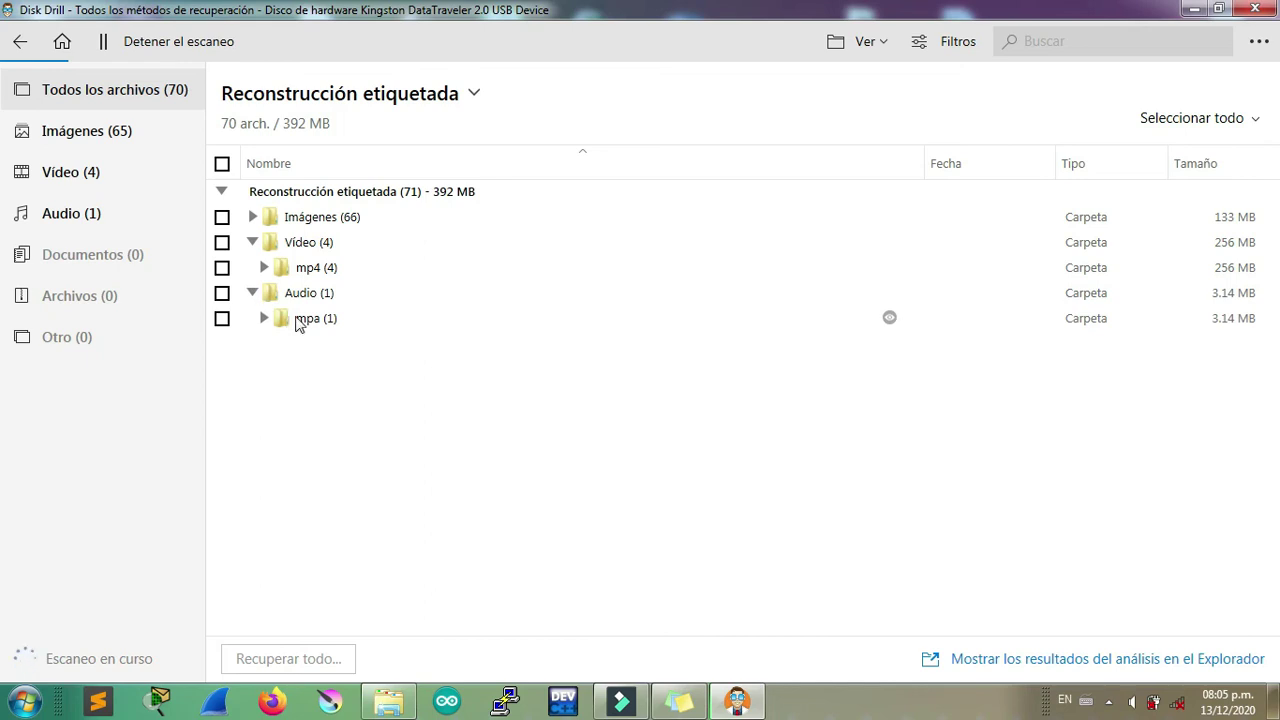
click(10, 40)
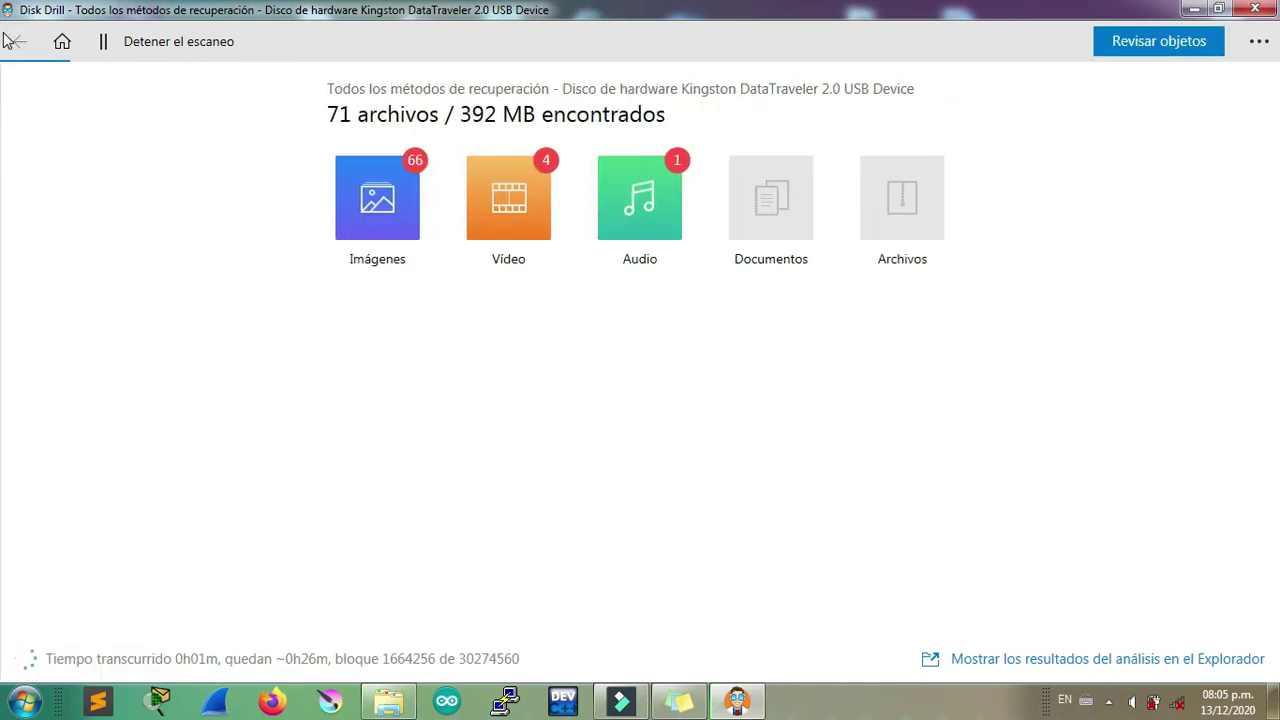